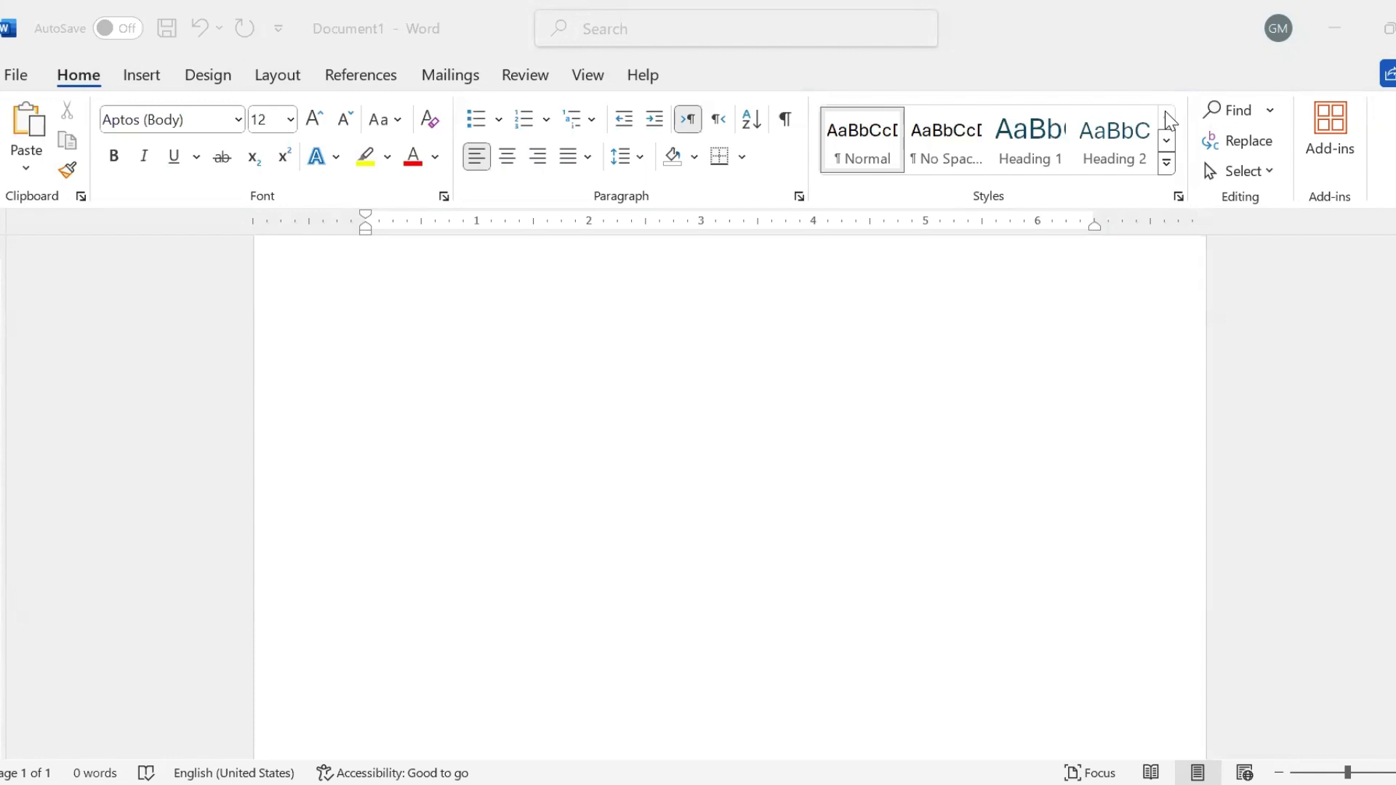
- Generate five paragraphs of six sentences of sample text with =rand(5,6)
click(357, 324)
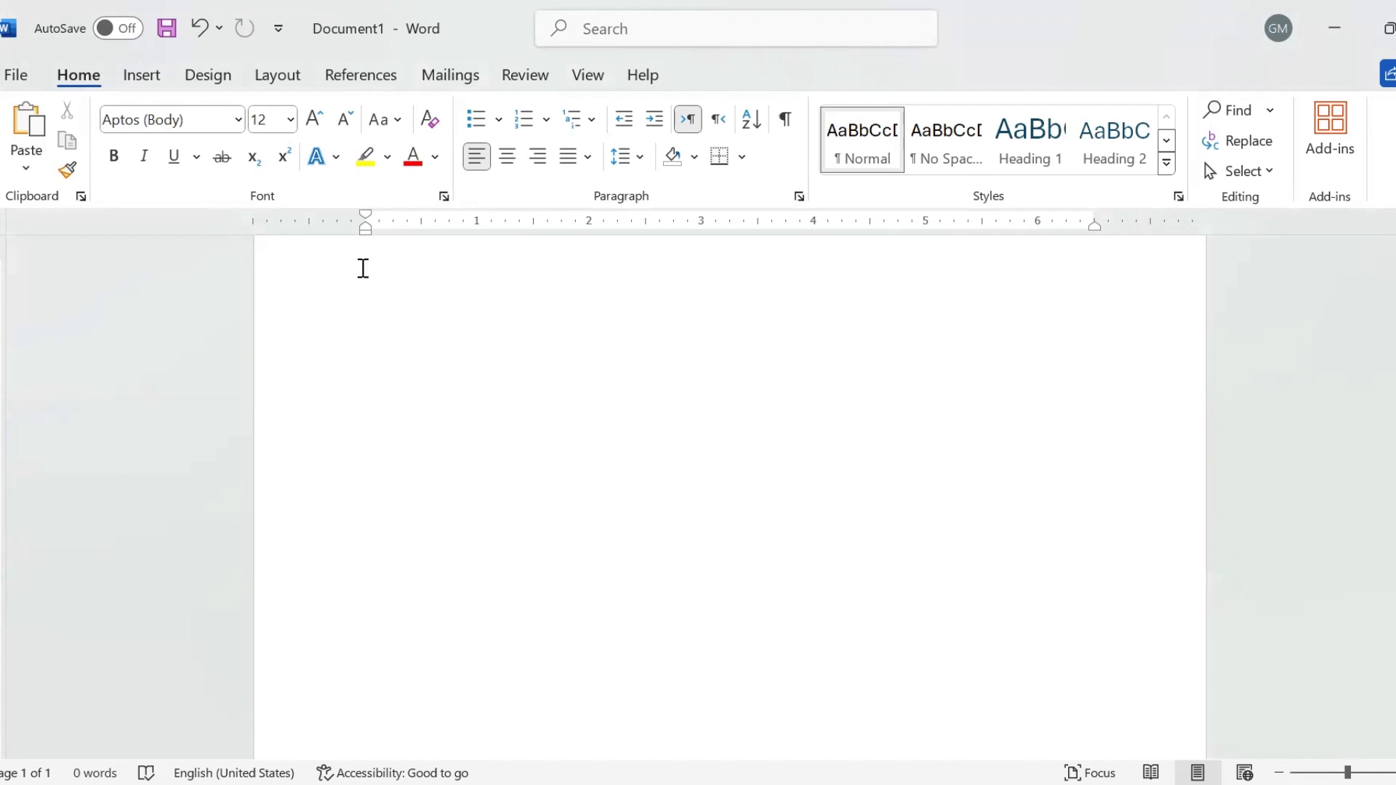
text(=rand(5,6))
key(Return)
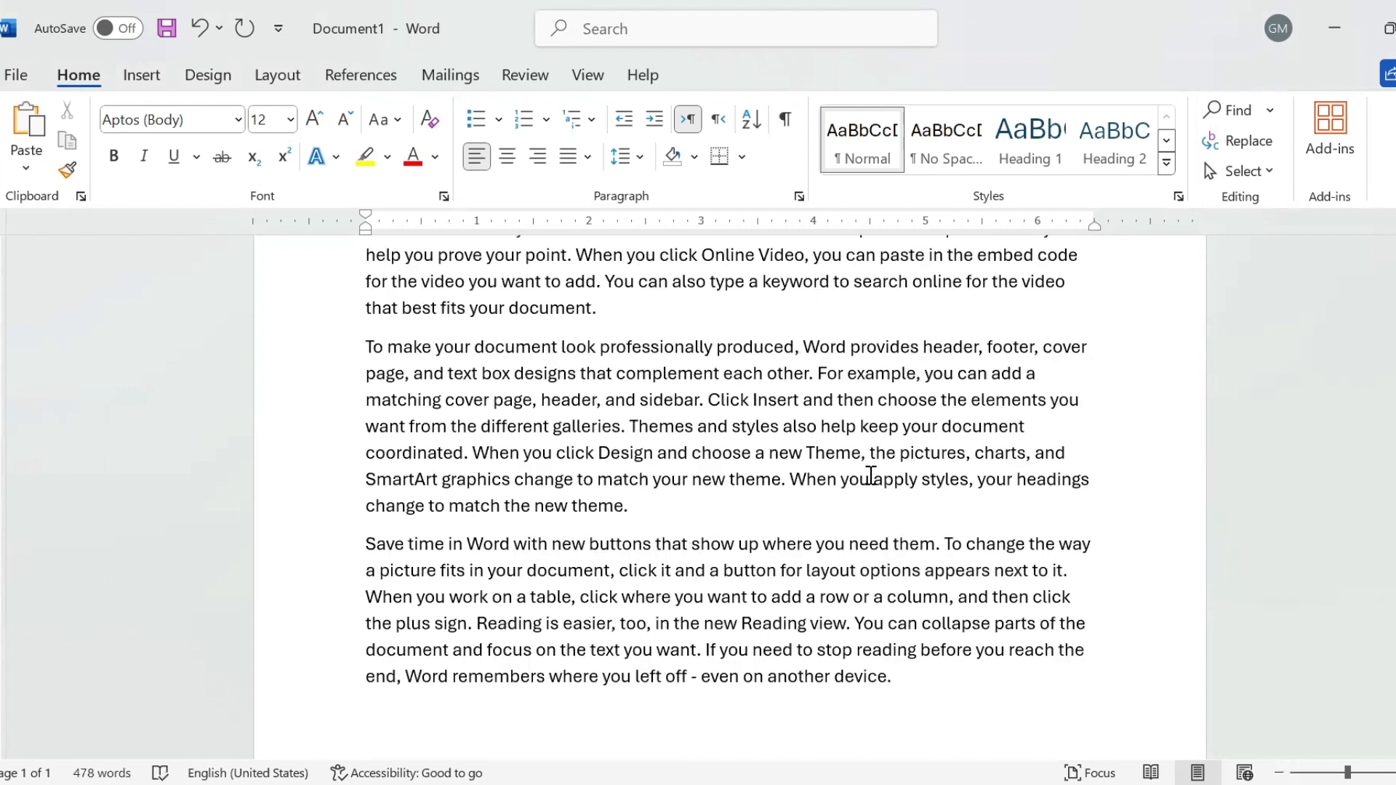
scroll(727, 480, up, 5)
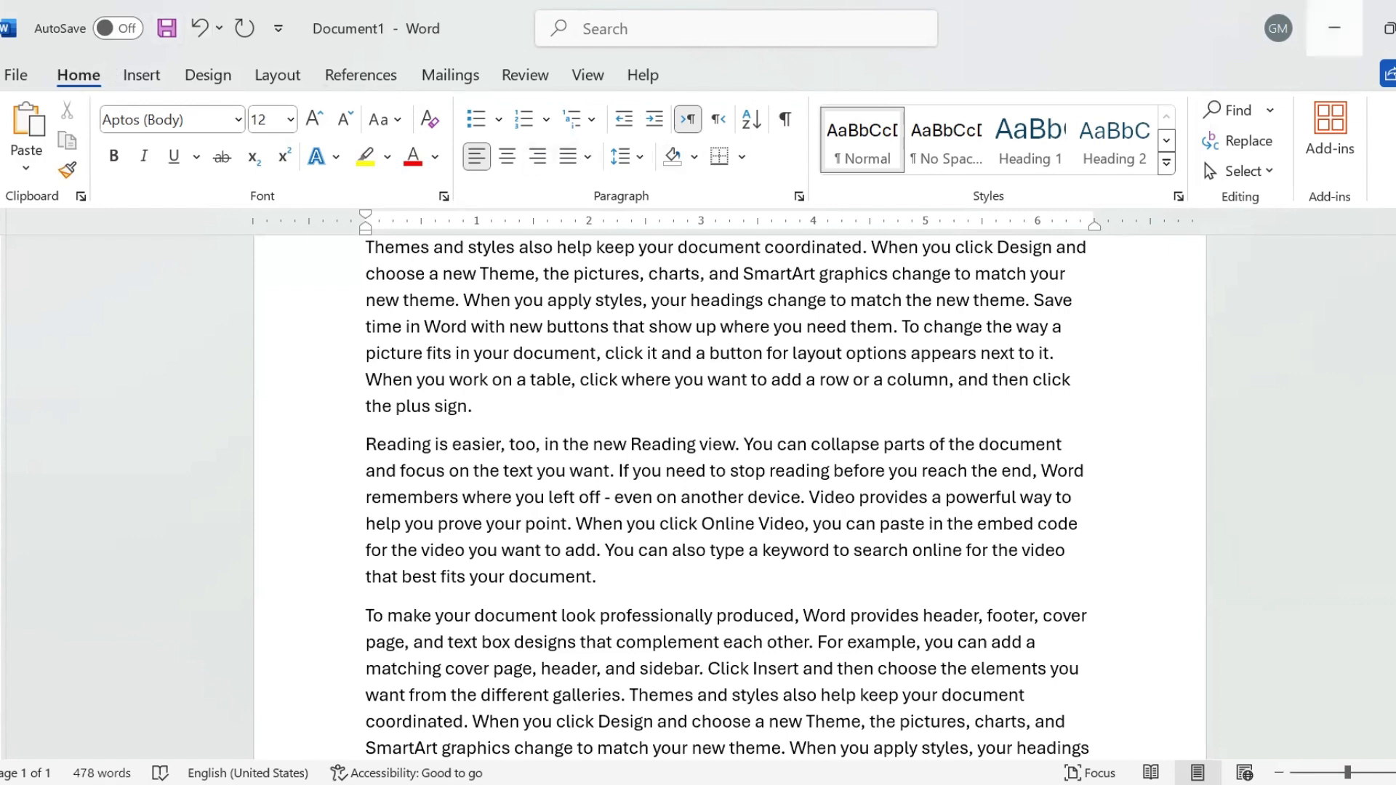
click(1230, 110)
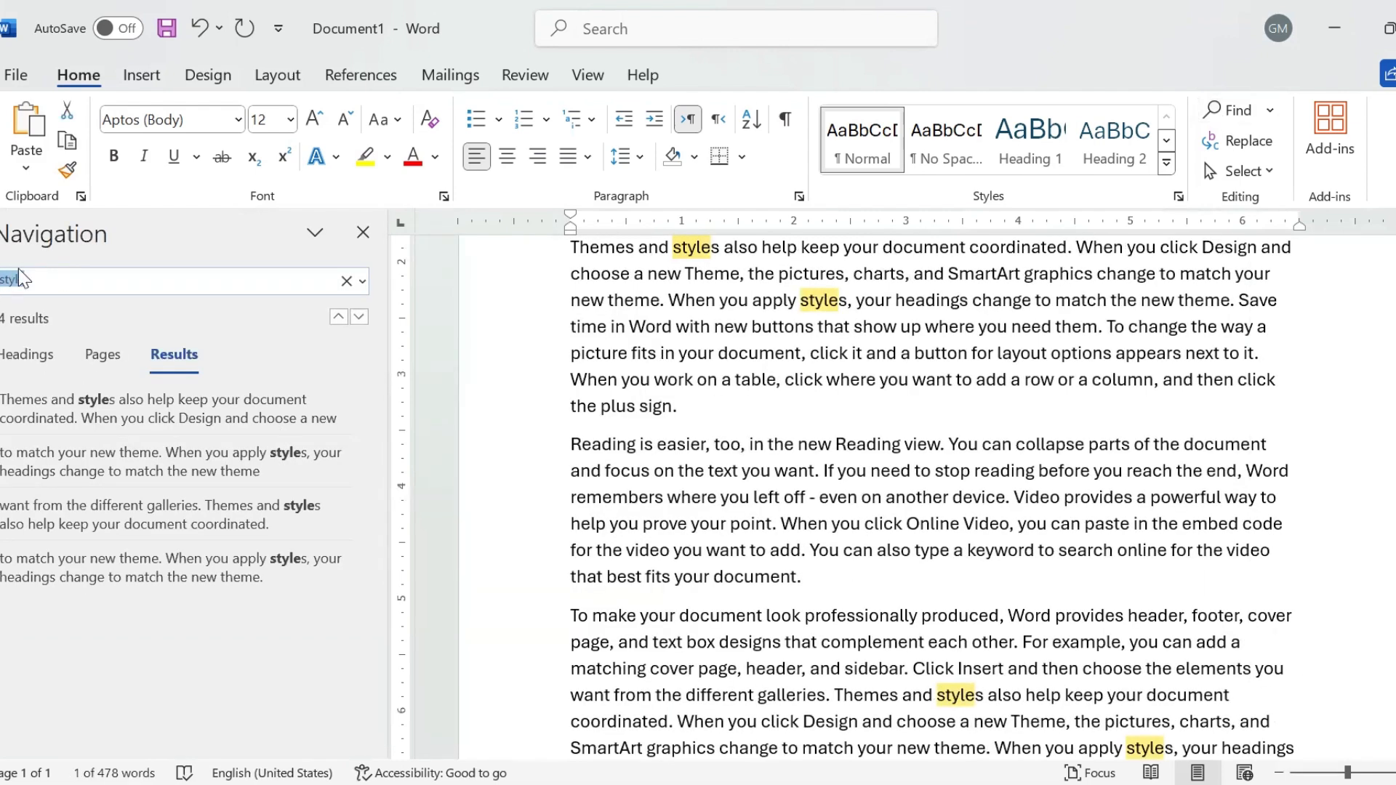
- Search the document for 'make', jump to its second match, and close the search pane
click(40, 285)
key(BackSpace)
key(BackSpace)
key(BackSpace)
key(BackSpace)
key(BackSpace)
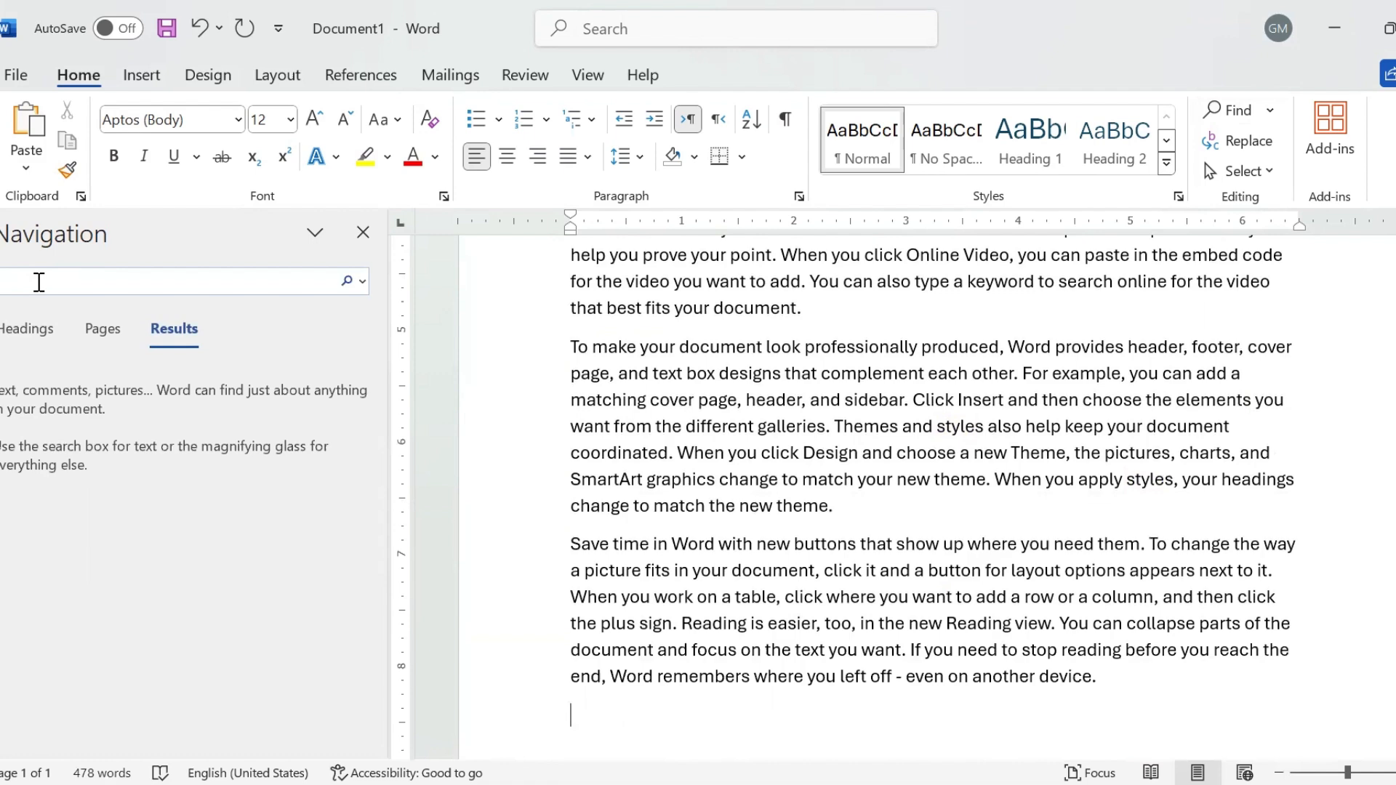
text(make)
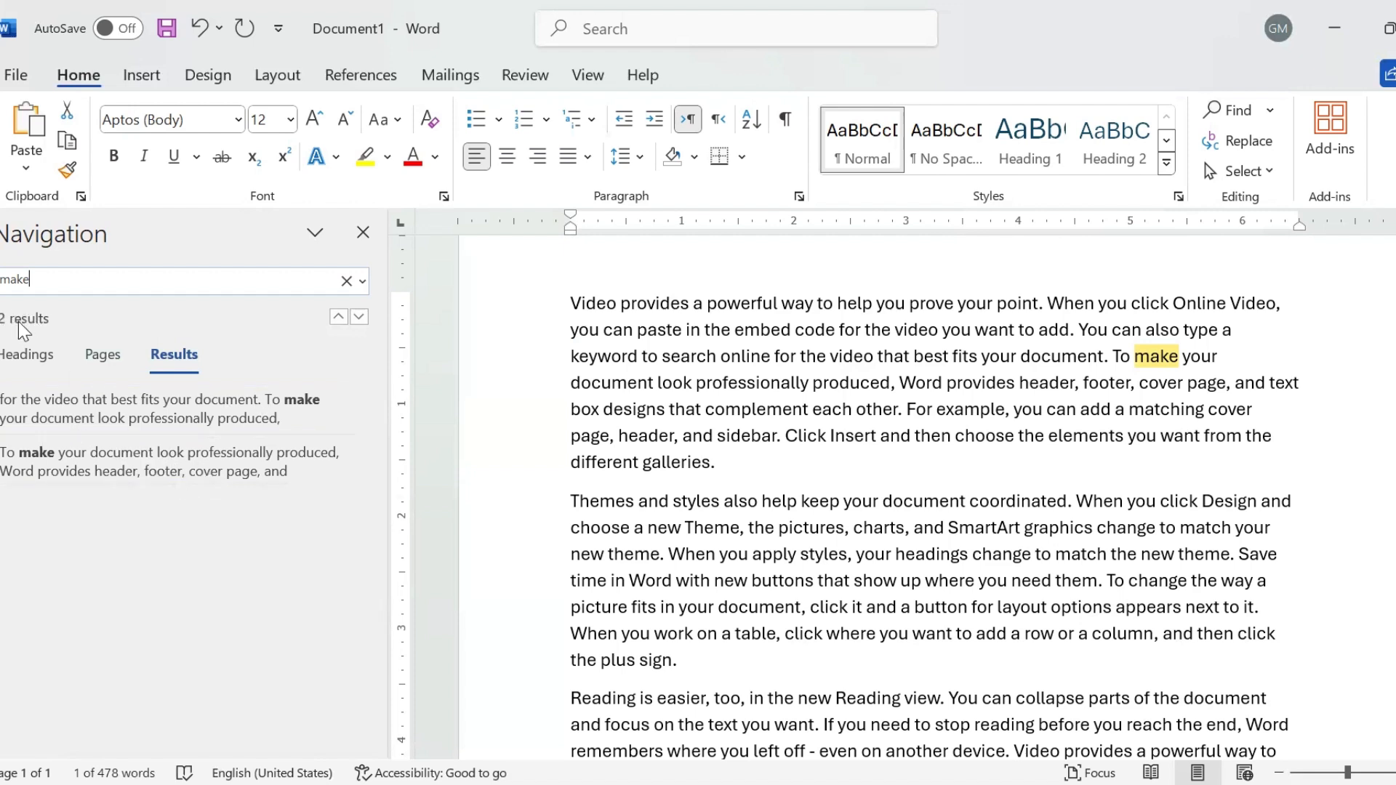
click(170, 477)
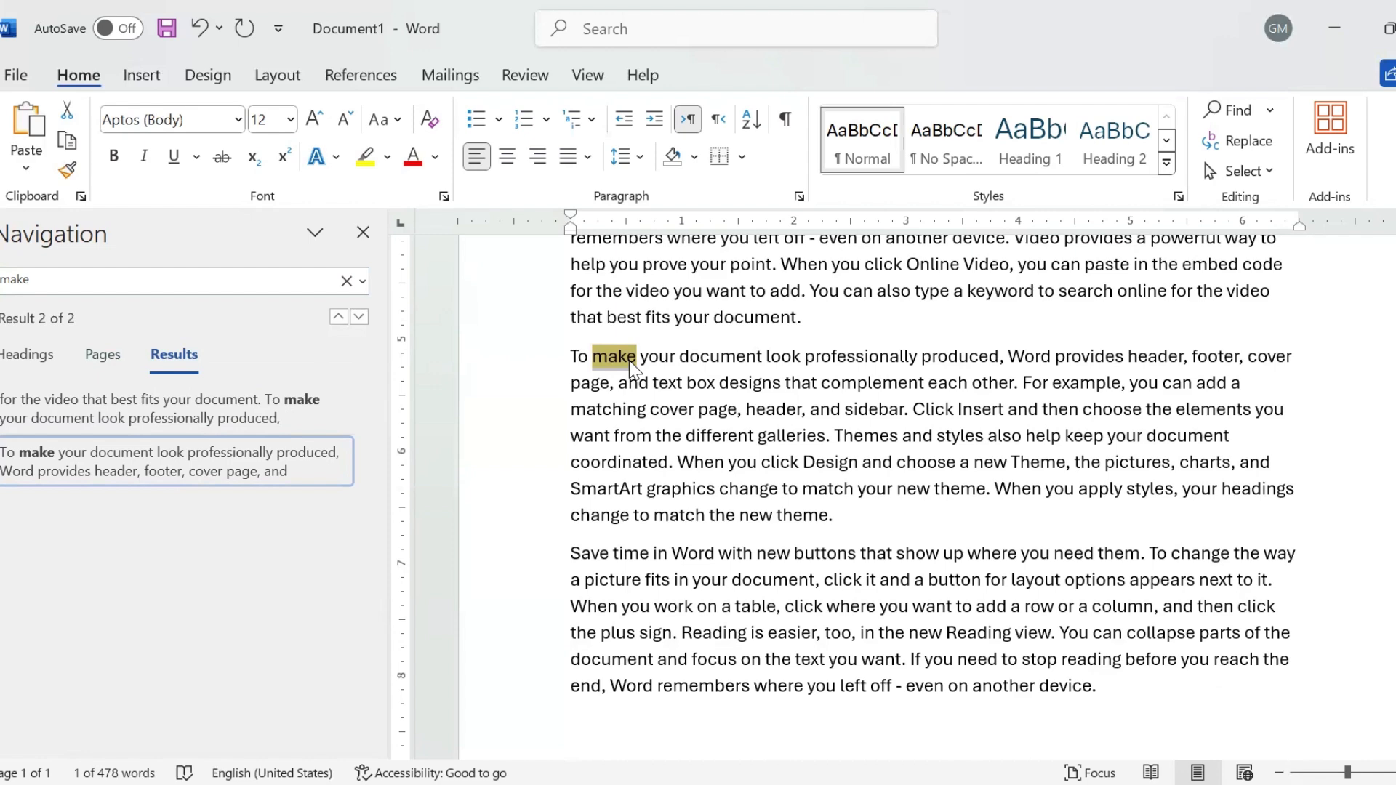
click(363, 232)
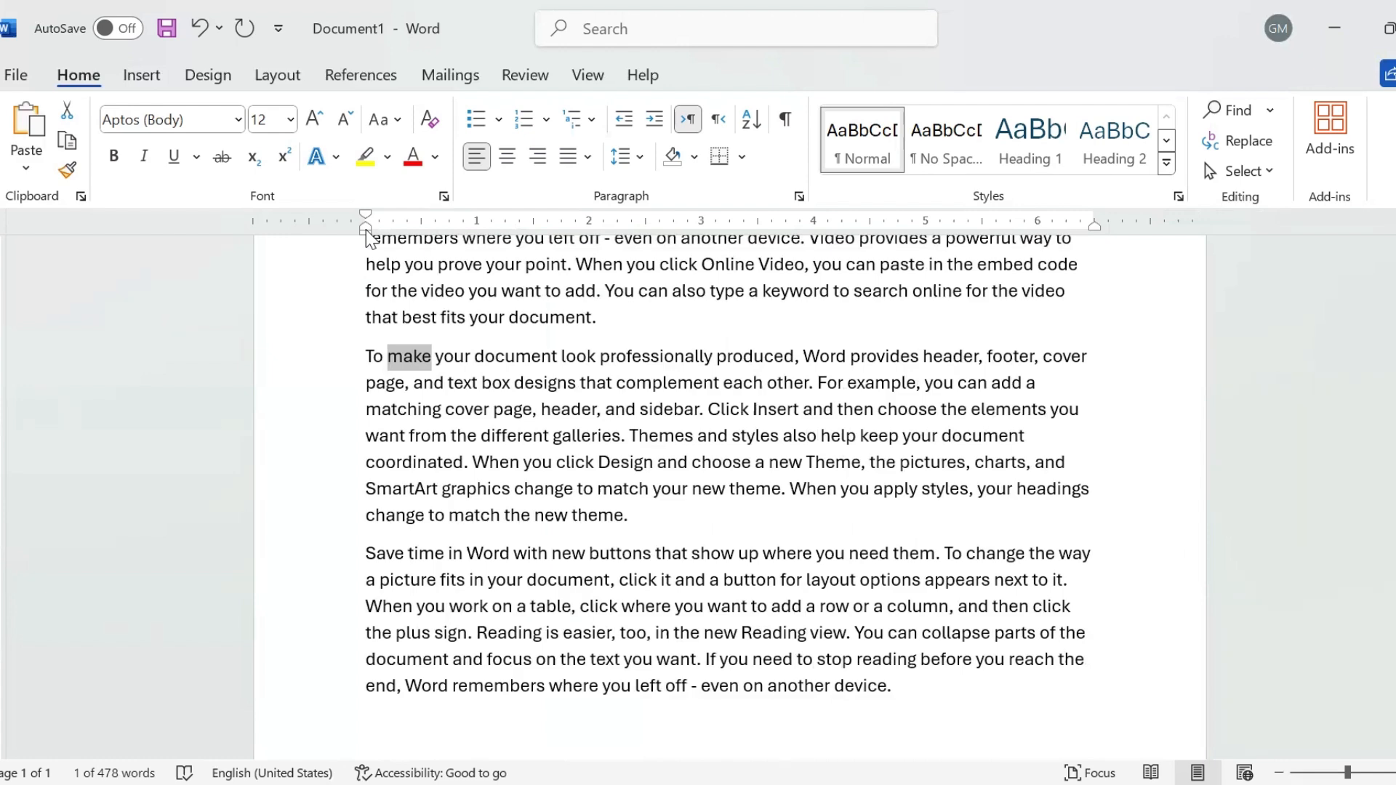
- Reopen the search pane, deselect the found word, and close the pane again
key(ctrl+f)
click(365, 166)
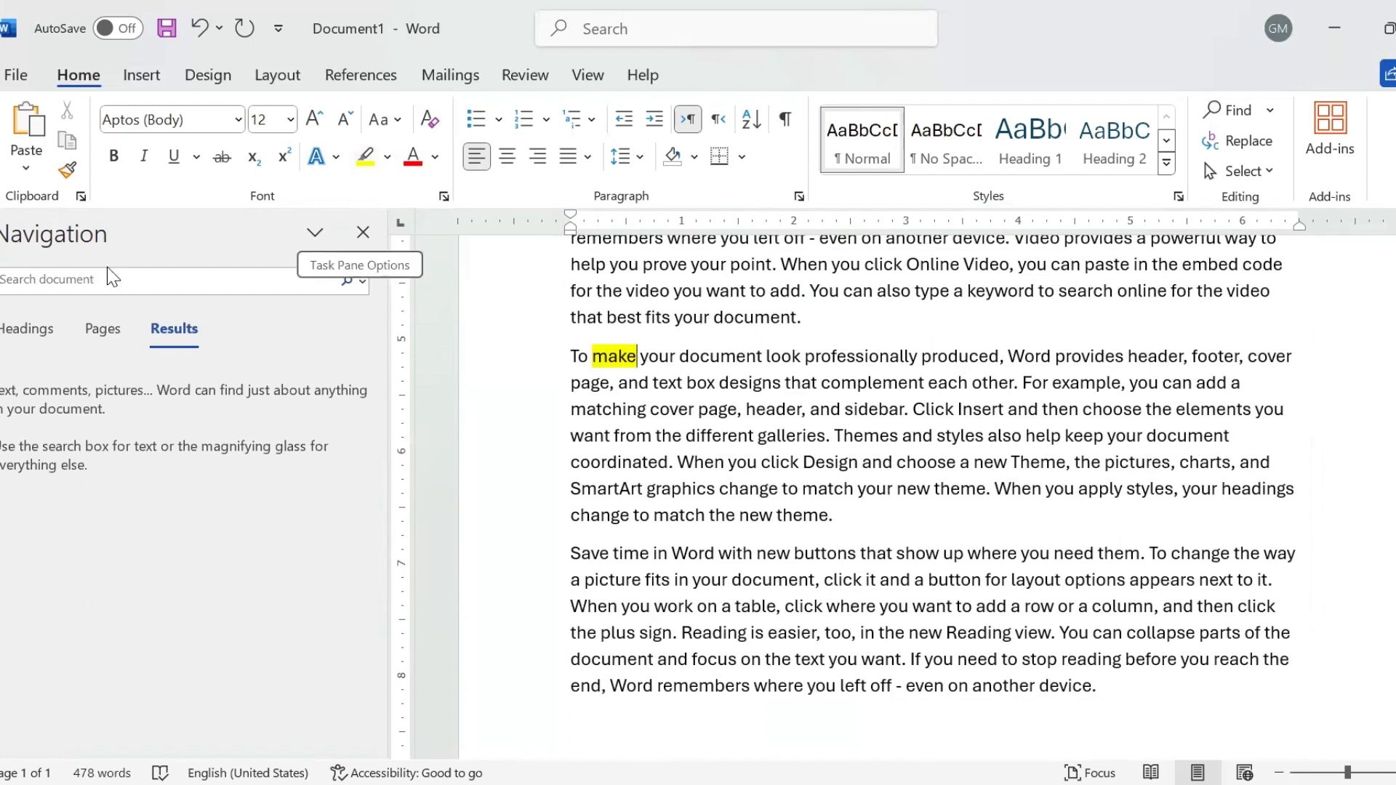
click(42, 281)
click(363, 232)
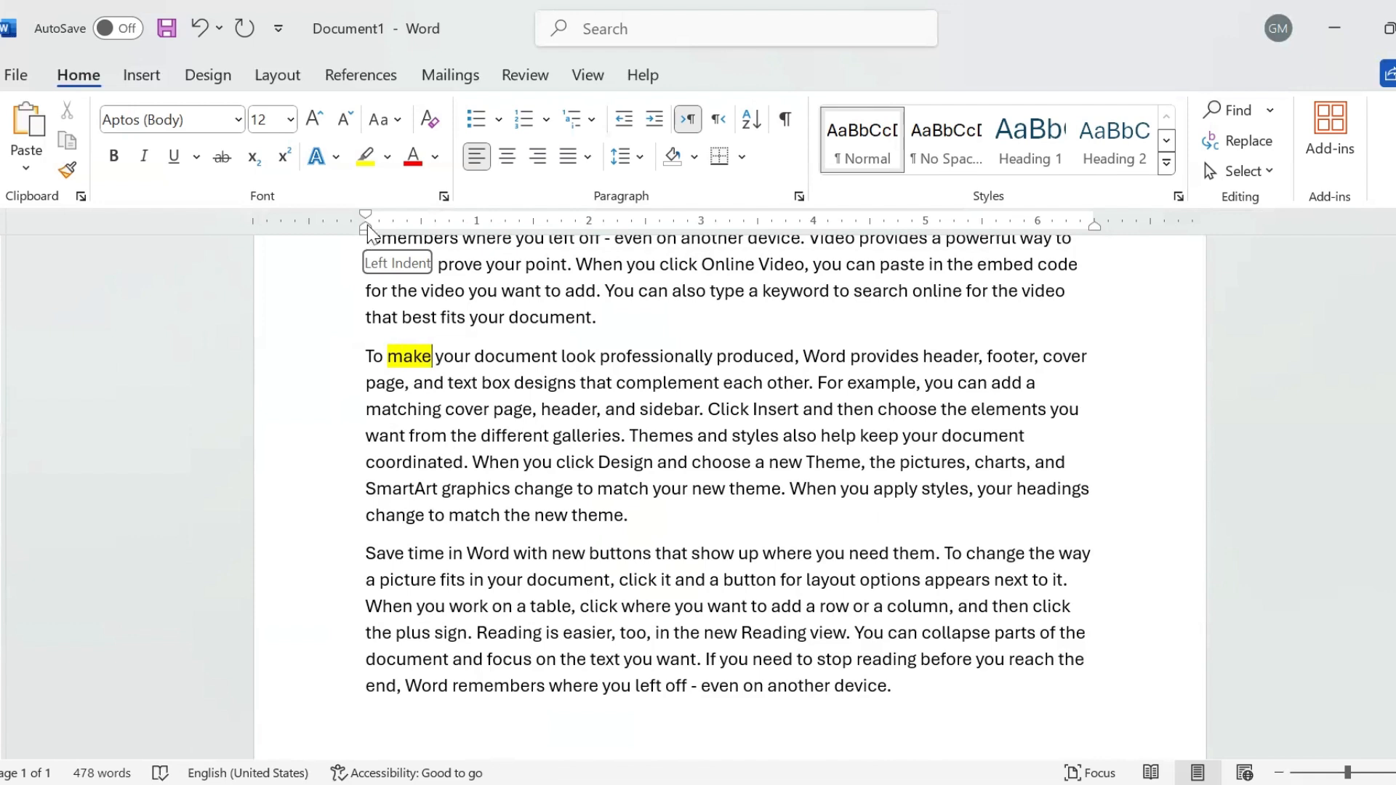
- Open Replace from the Home tab's Editing group, with 'make' in Find what
click(1235, 147)
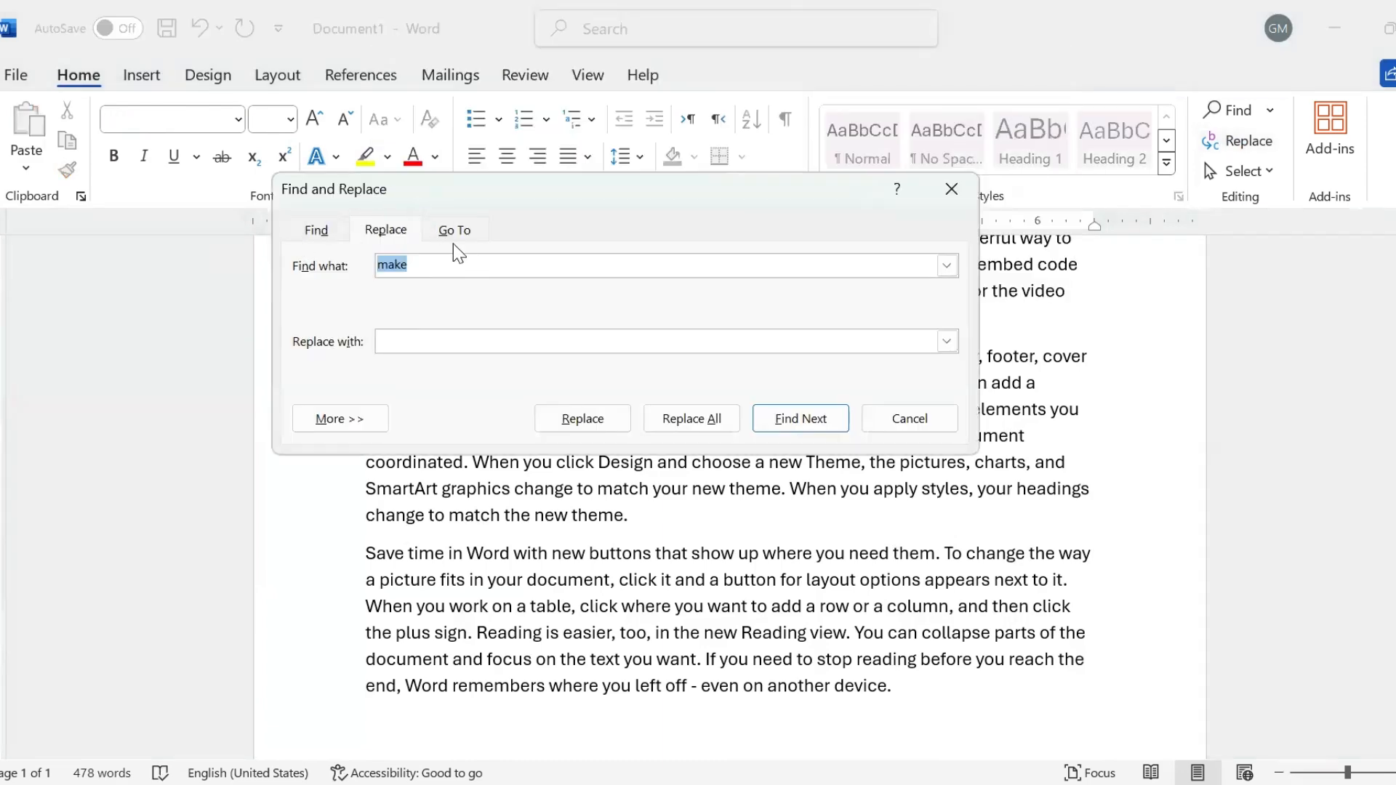
- Find the next 'make' and enter 'made' as the replacement word
click(324, 226)
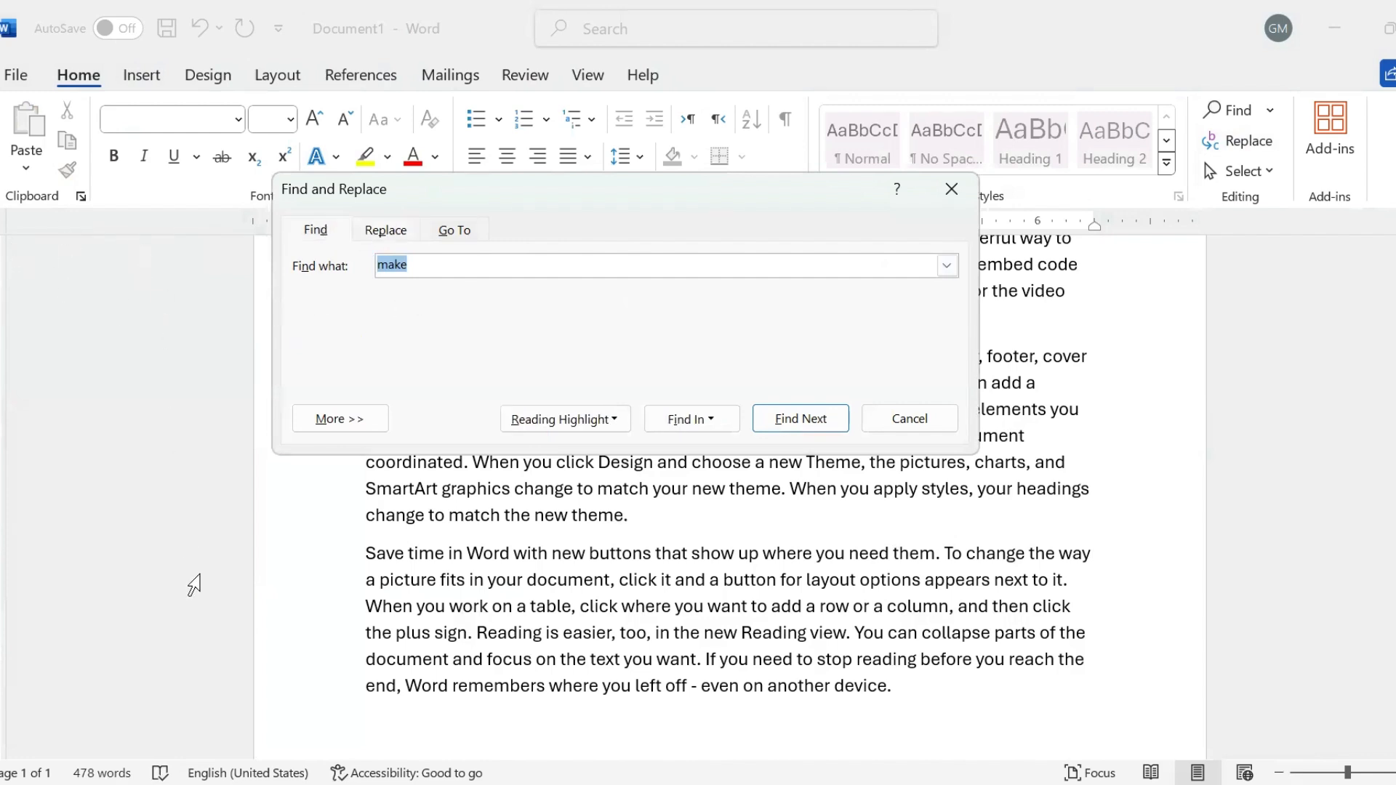
click(176, 653)
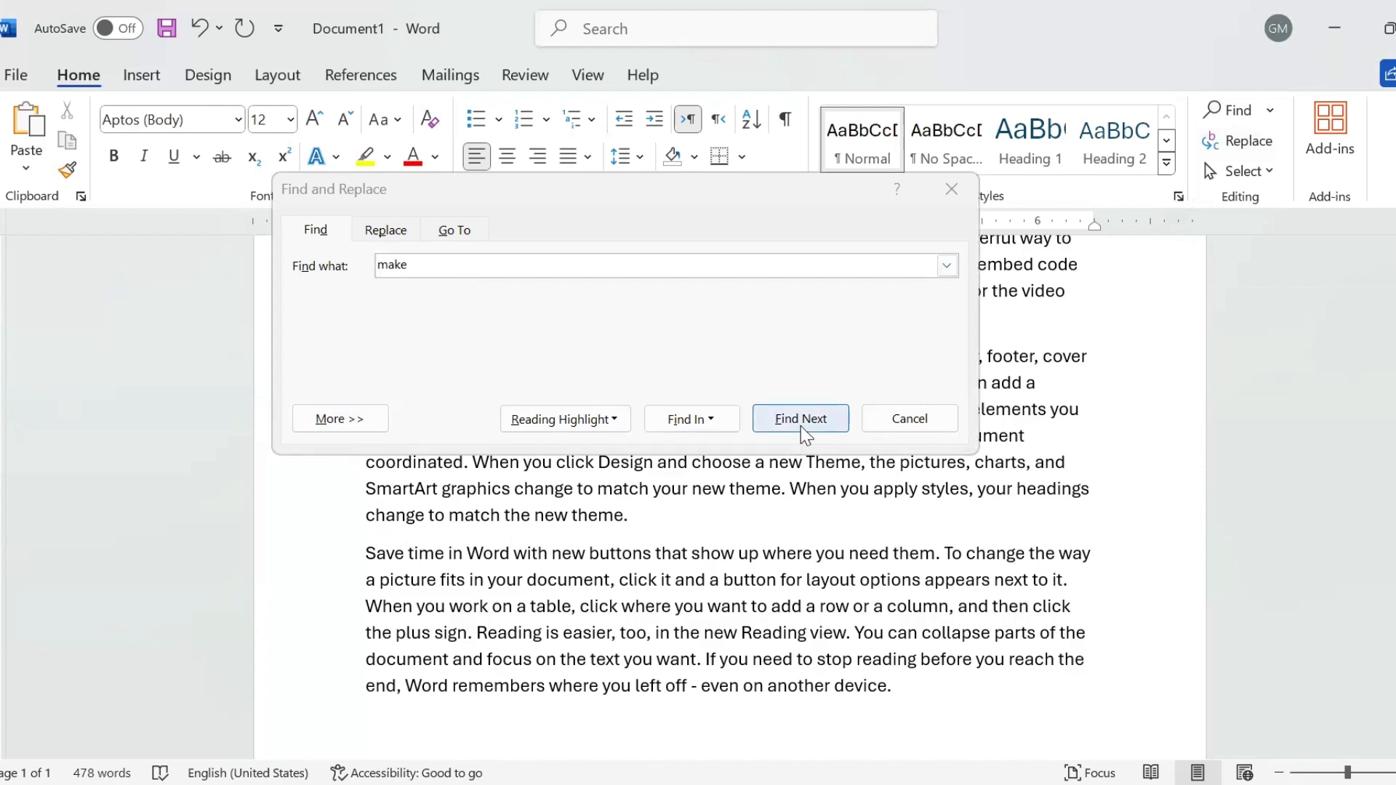
click(380, 230)
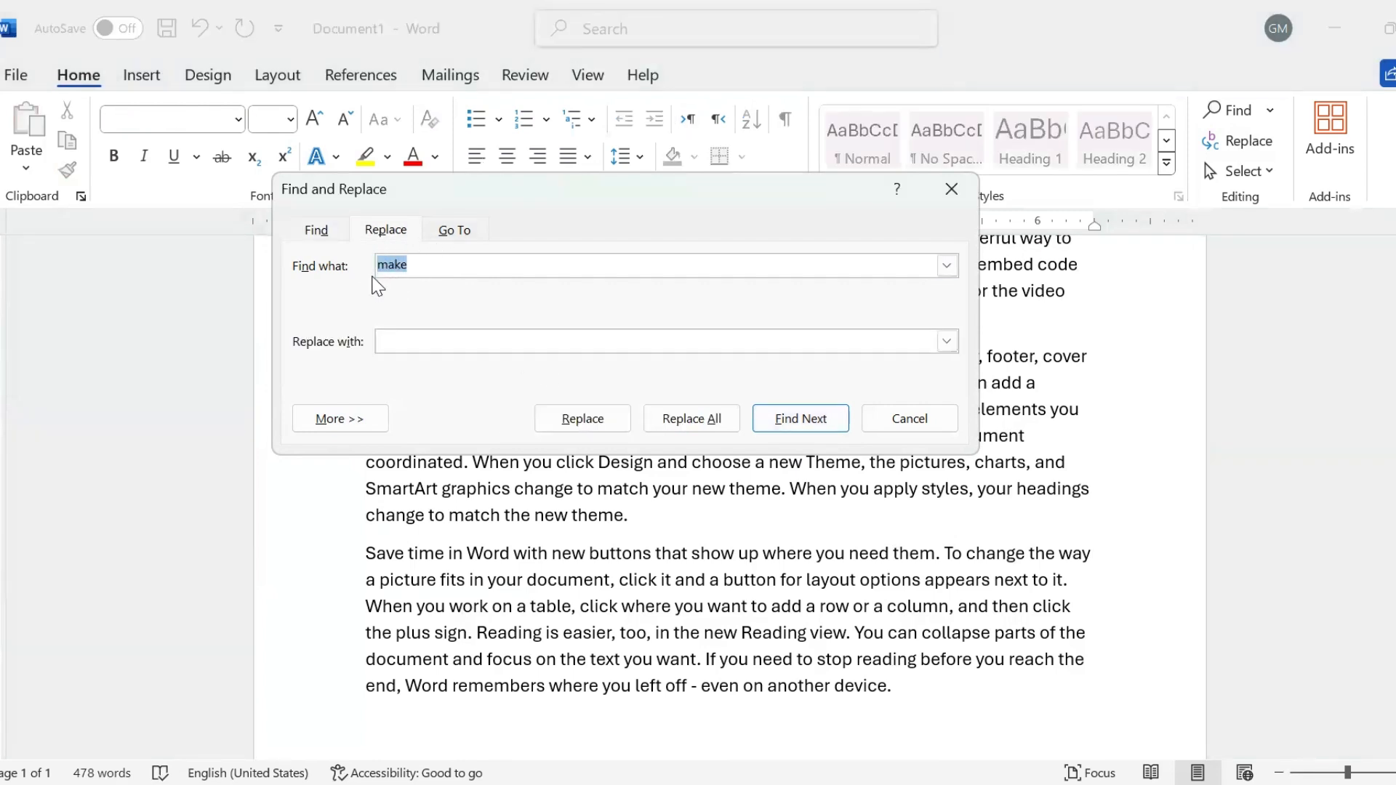
click(403, 351)
text(ade)
- Replace 'make' with 'made' using Replace All, confirming the single replacement
drag(623, 211, 419, 39)
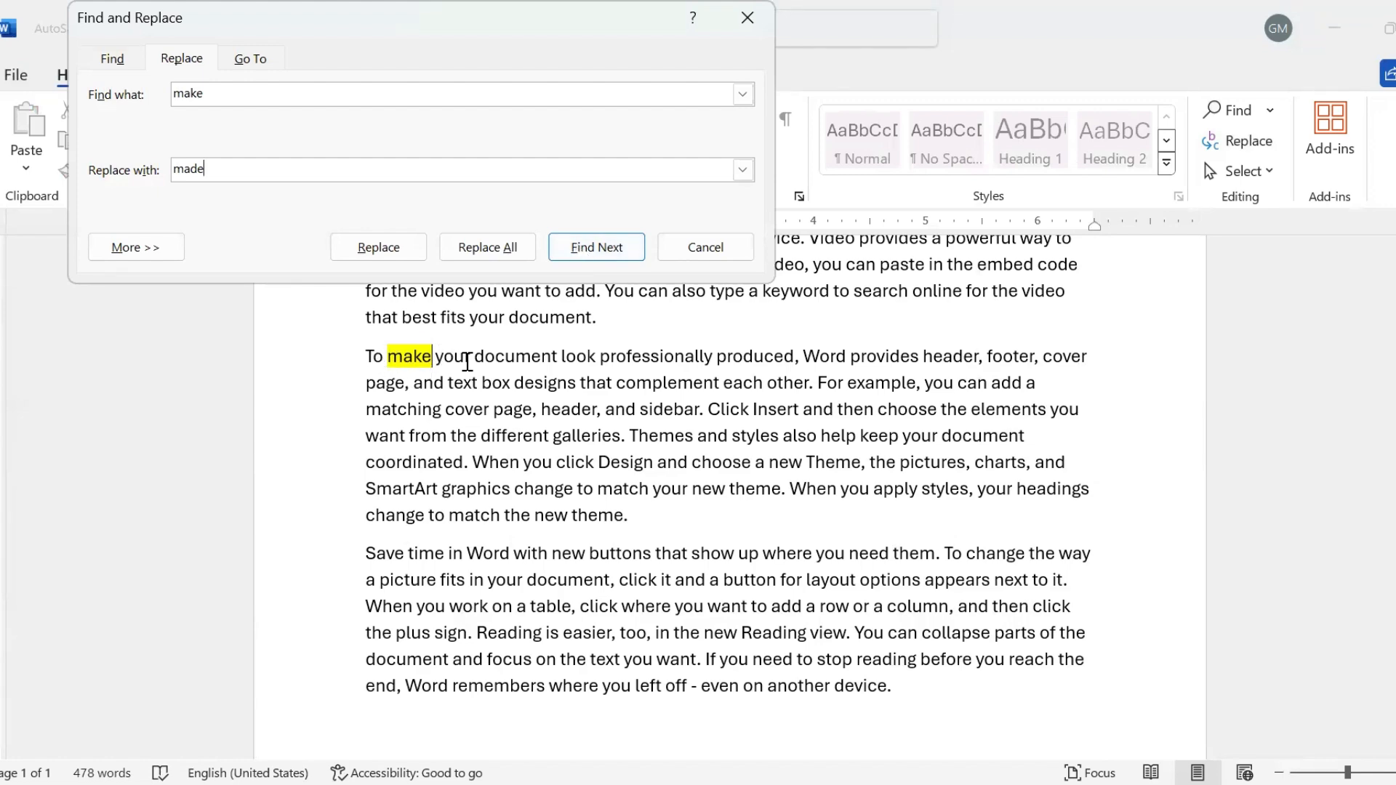
click(571, 251)
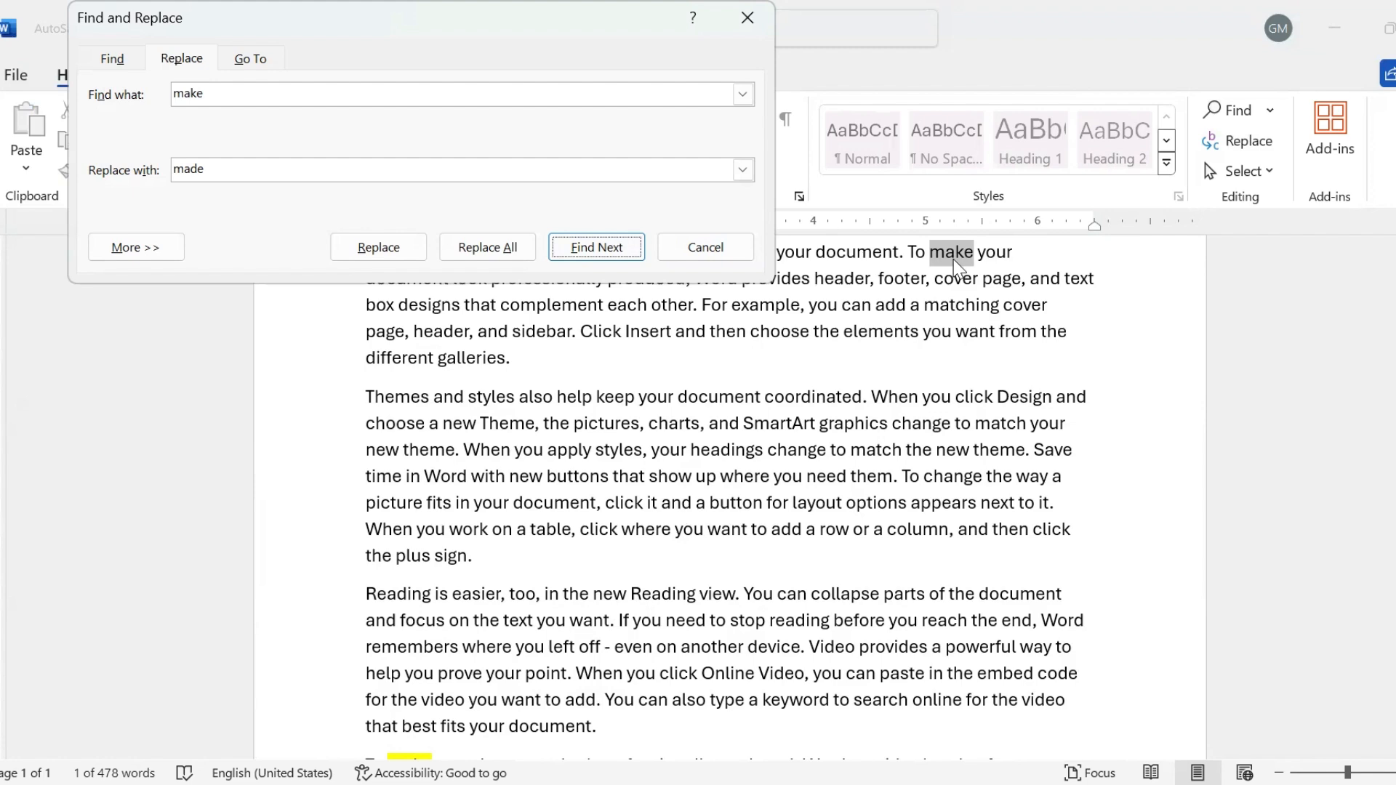
click(384, 252)
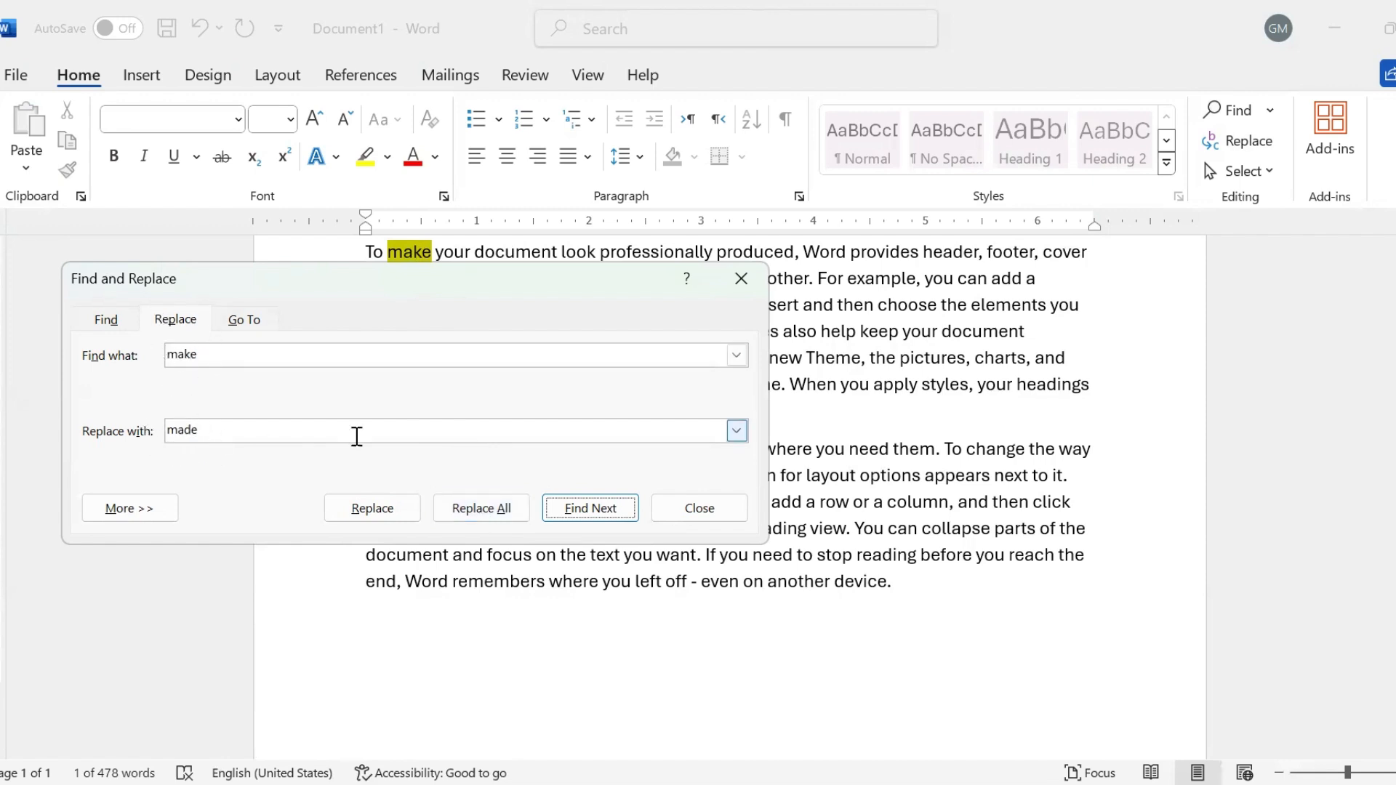
click(478, 513)
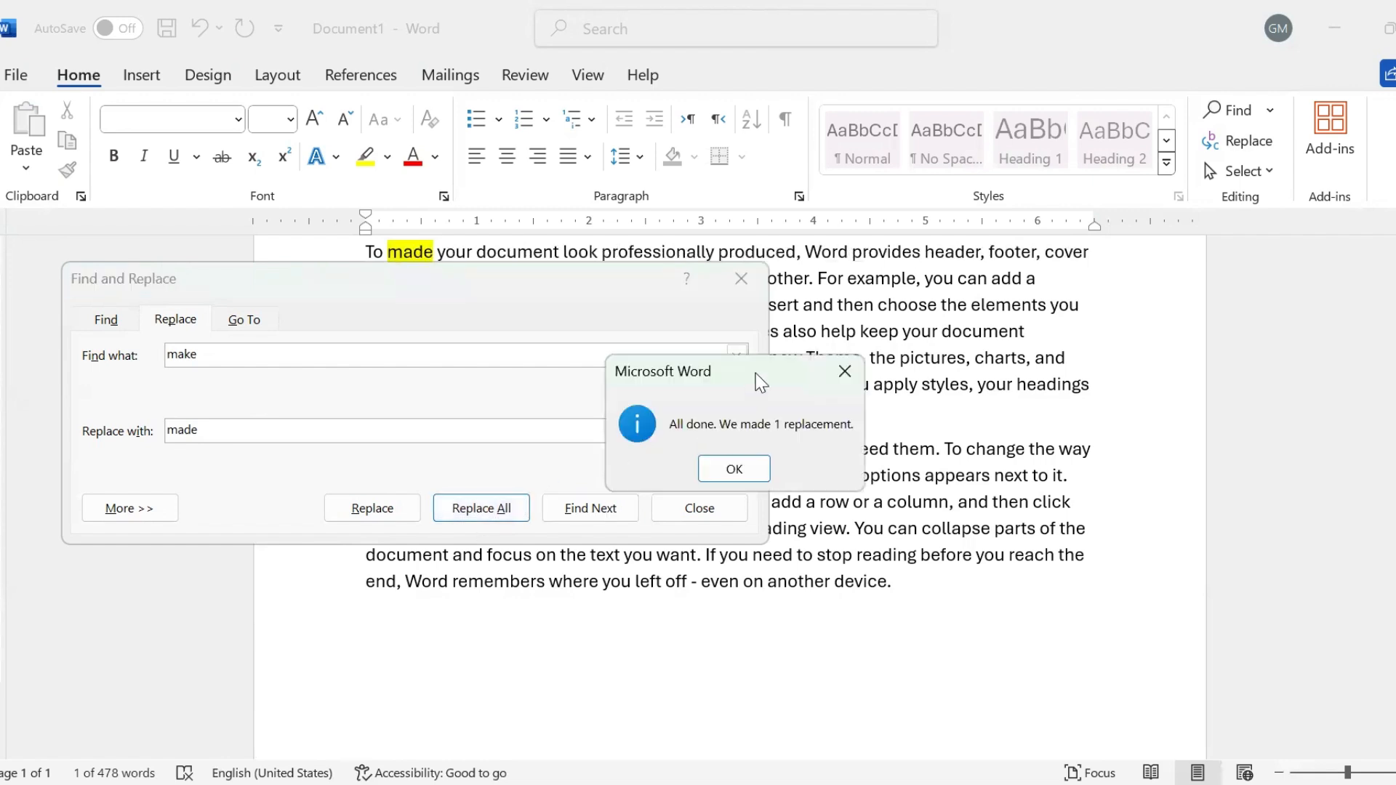
drag(756, 373, 609, 377)
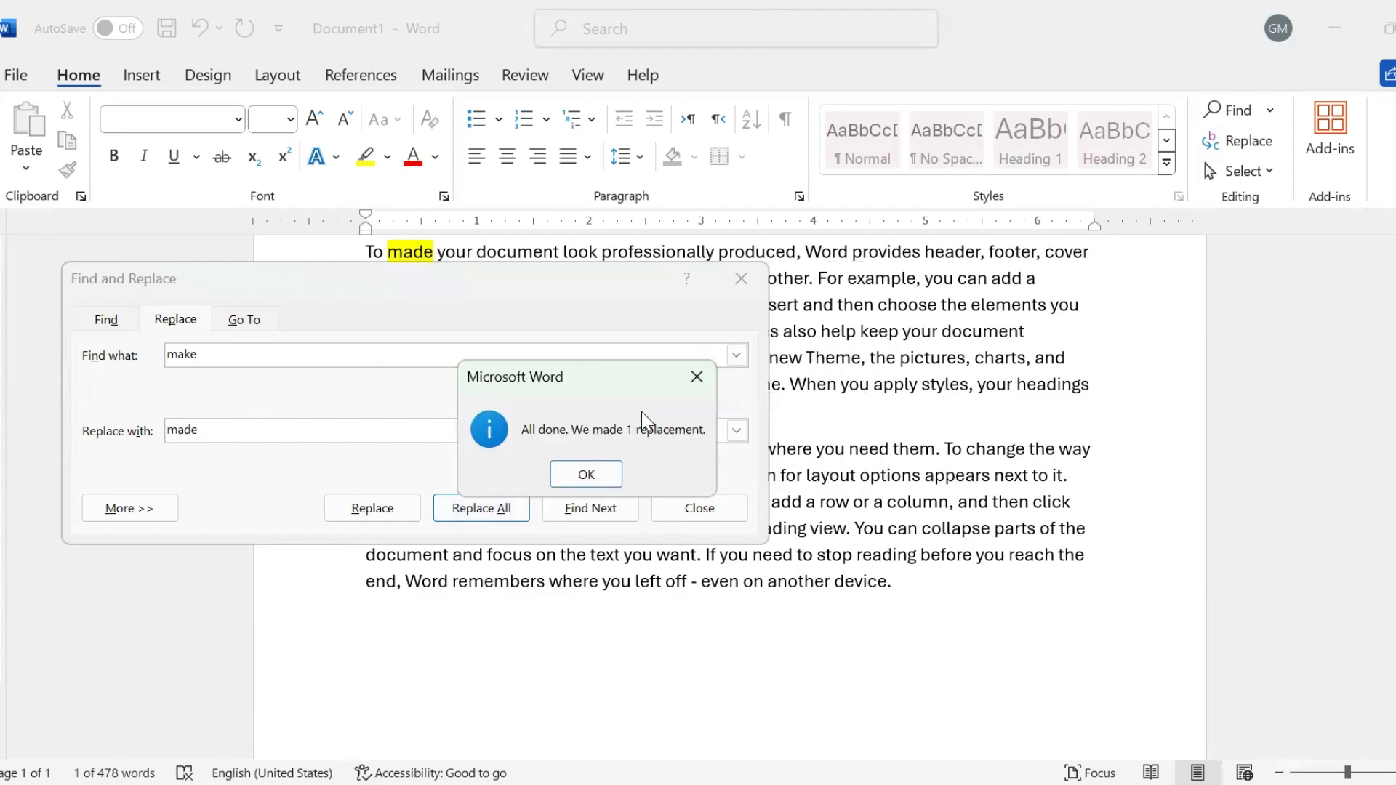
click(586, 475)
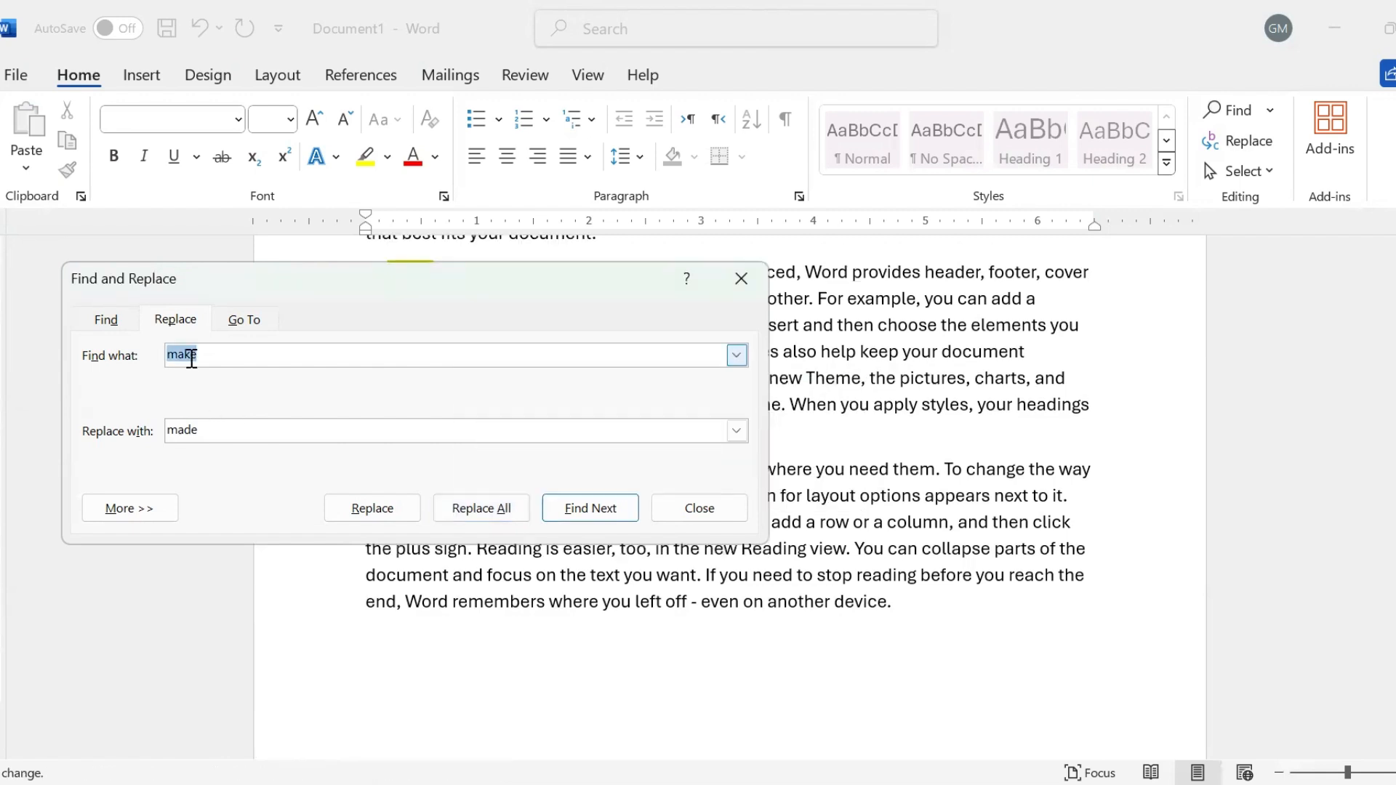
- Replace all eight occurrences of 'video' with 'audio' and acknowledge the count
text(v)
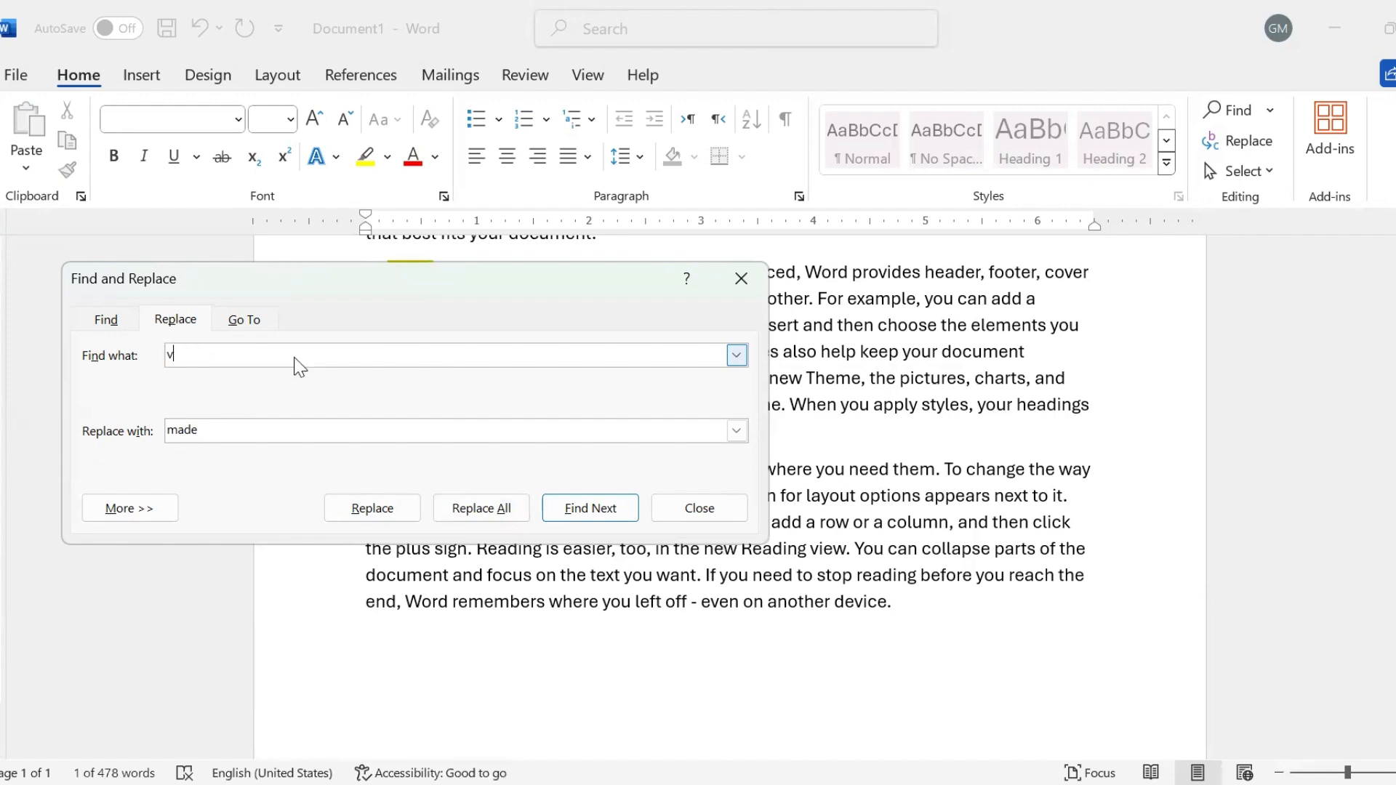
text(ideo)
double_click(175, 434)
text(a)
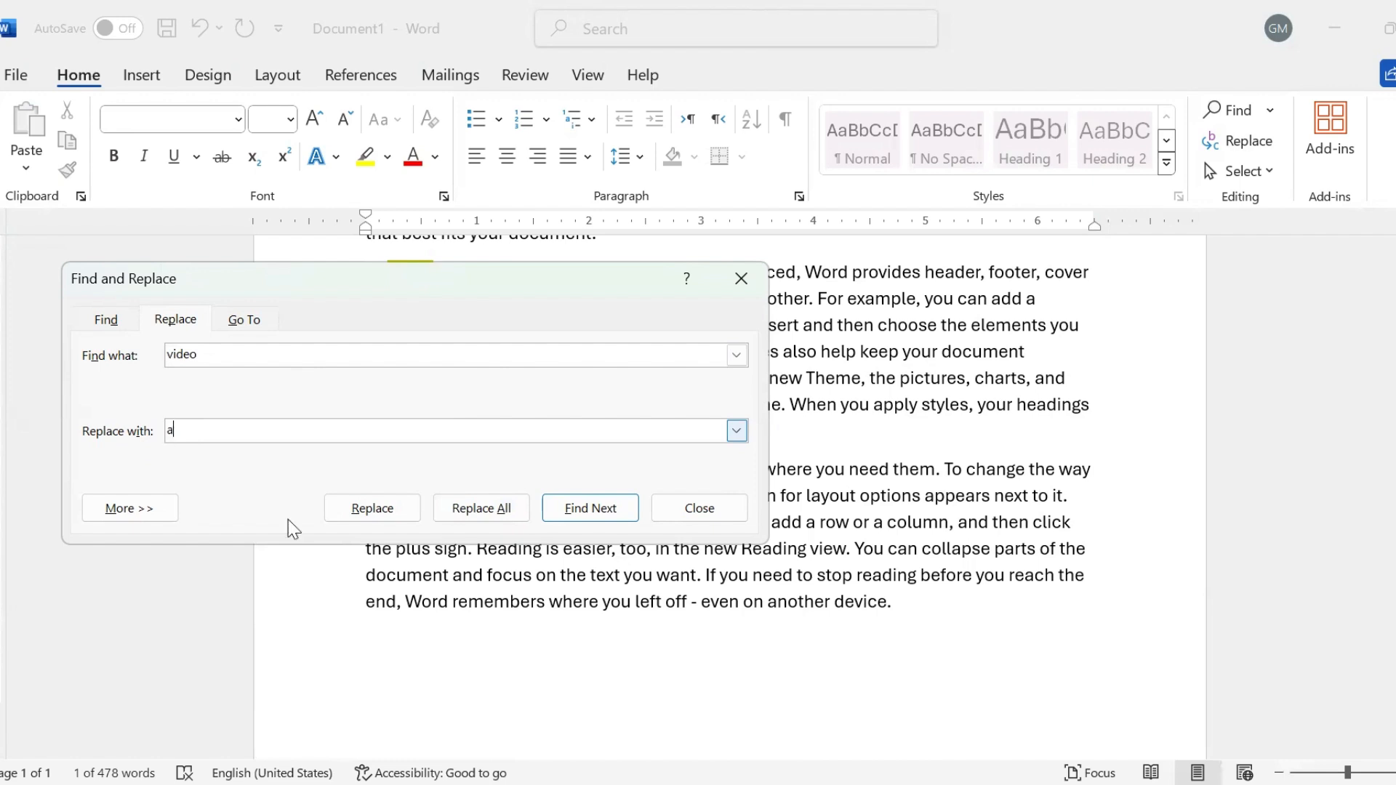
text(udio)
click(502, 510)
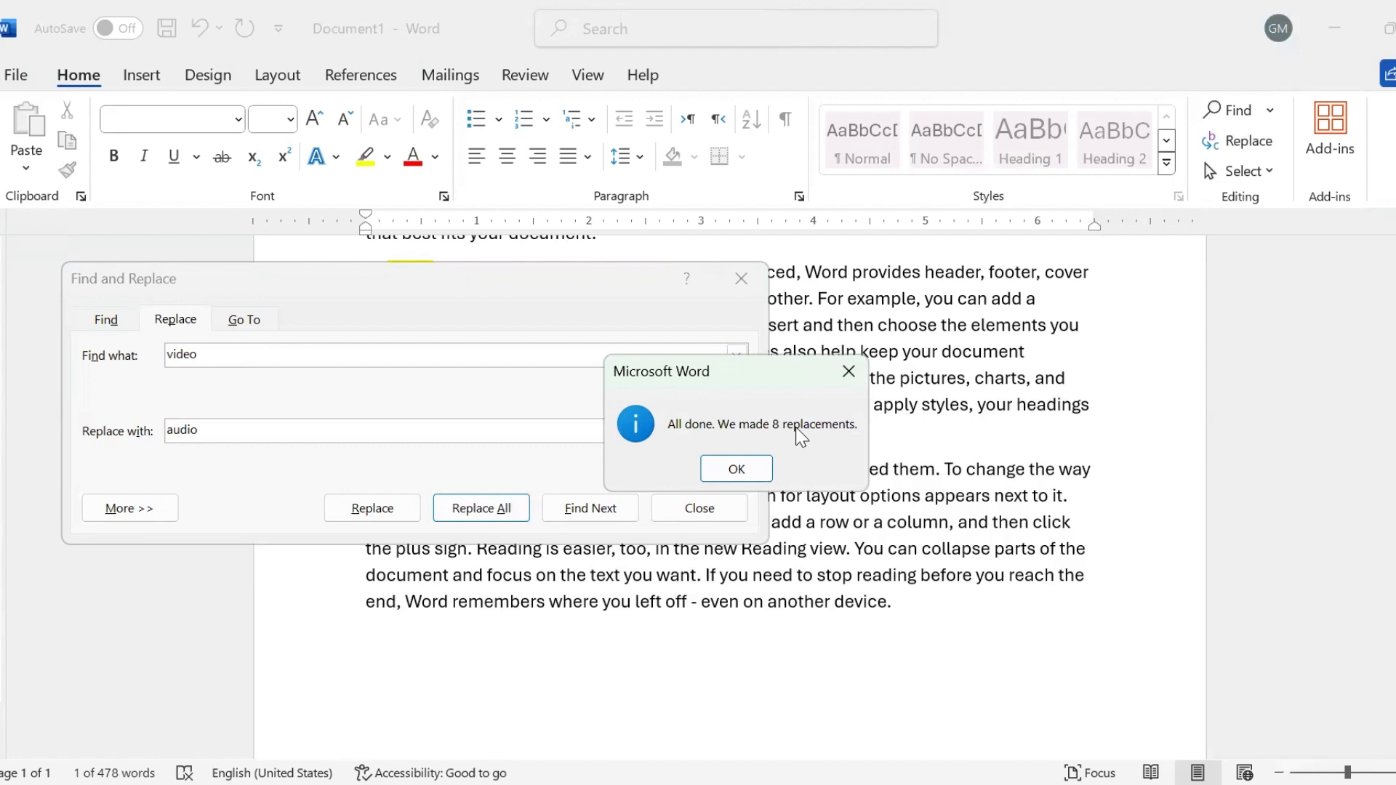
click(731, 470)
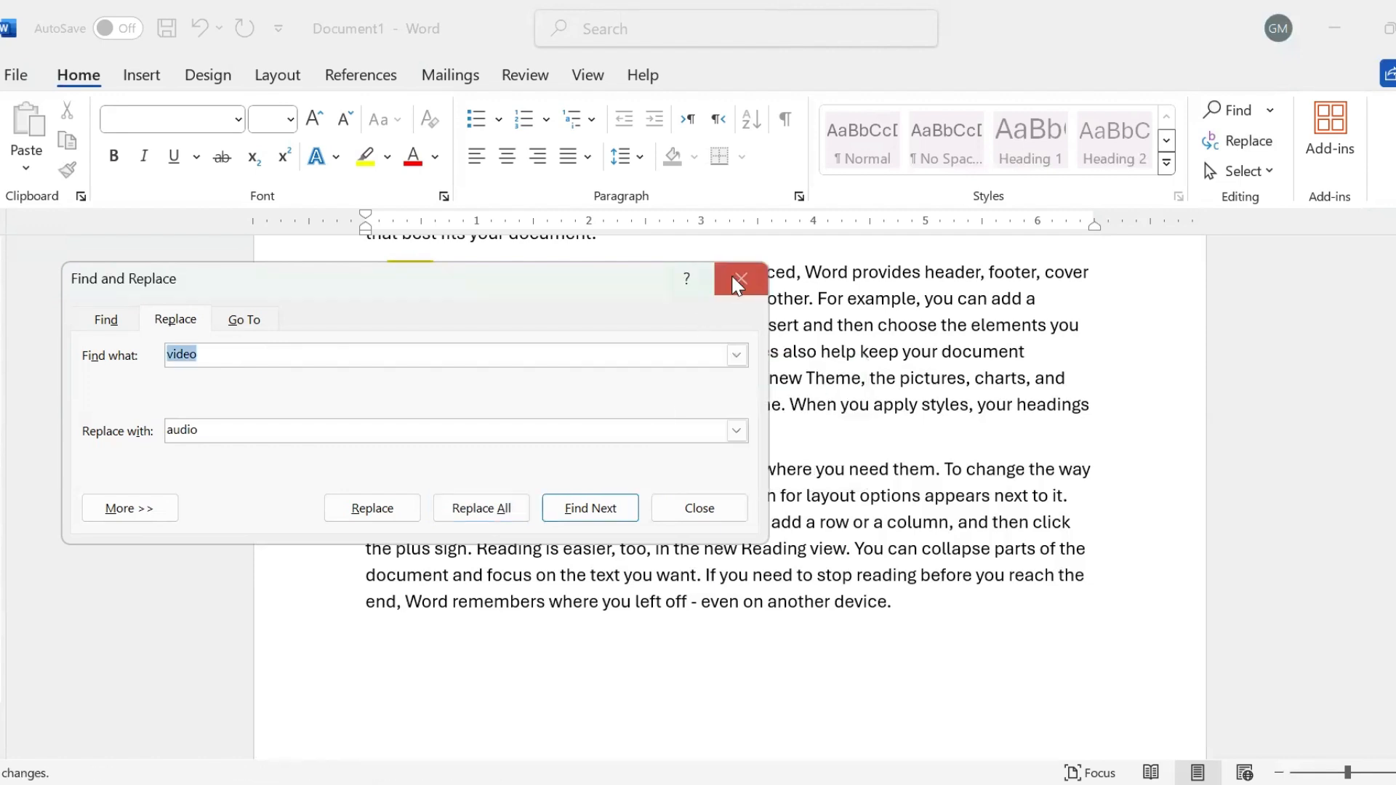
click(259, 324)
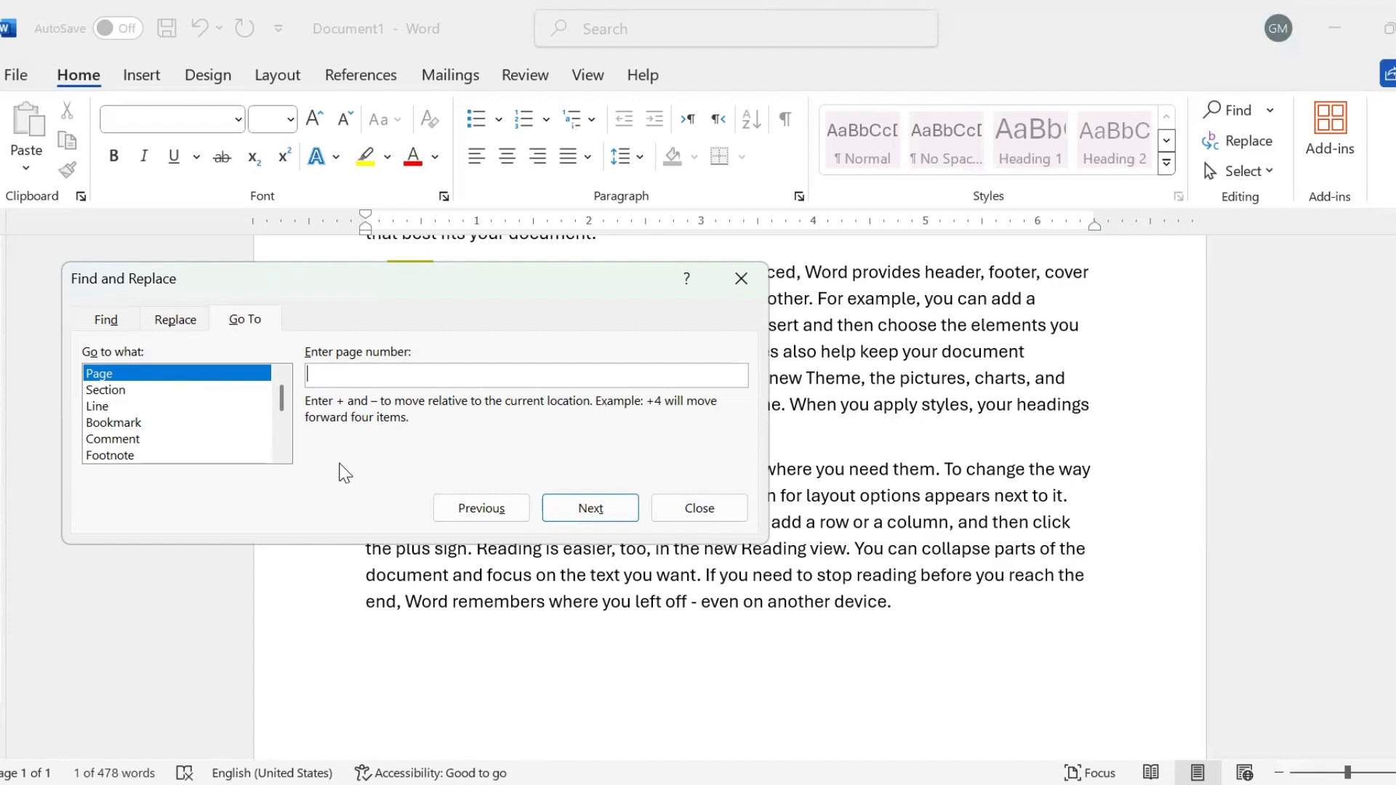
- Go to line +2 twice, then close Find and Replace and return to the document's top
click(102, 406)
click(336, 376)
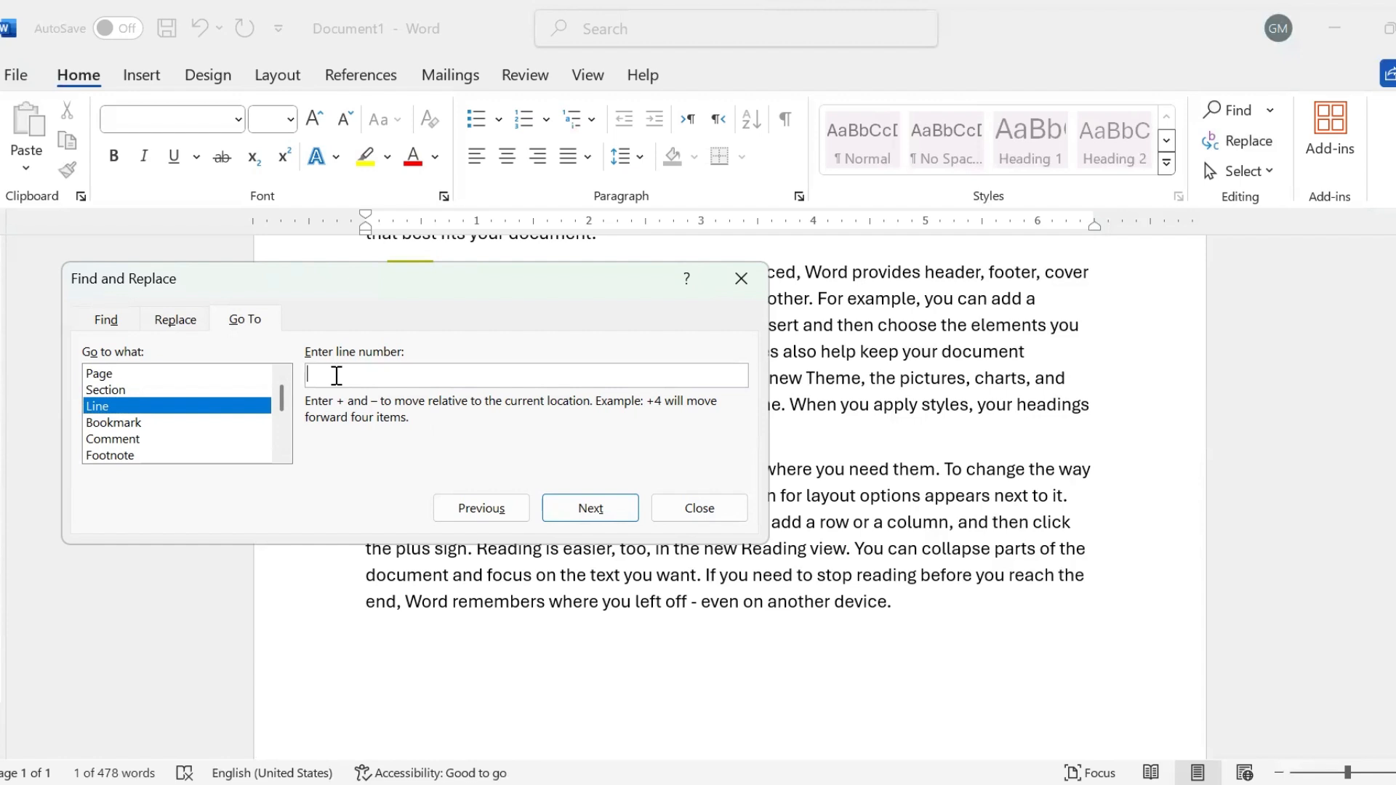
text(+2)
click(576, 510)
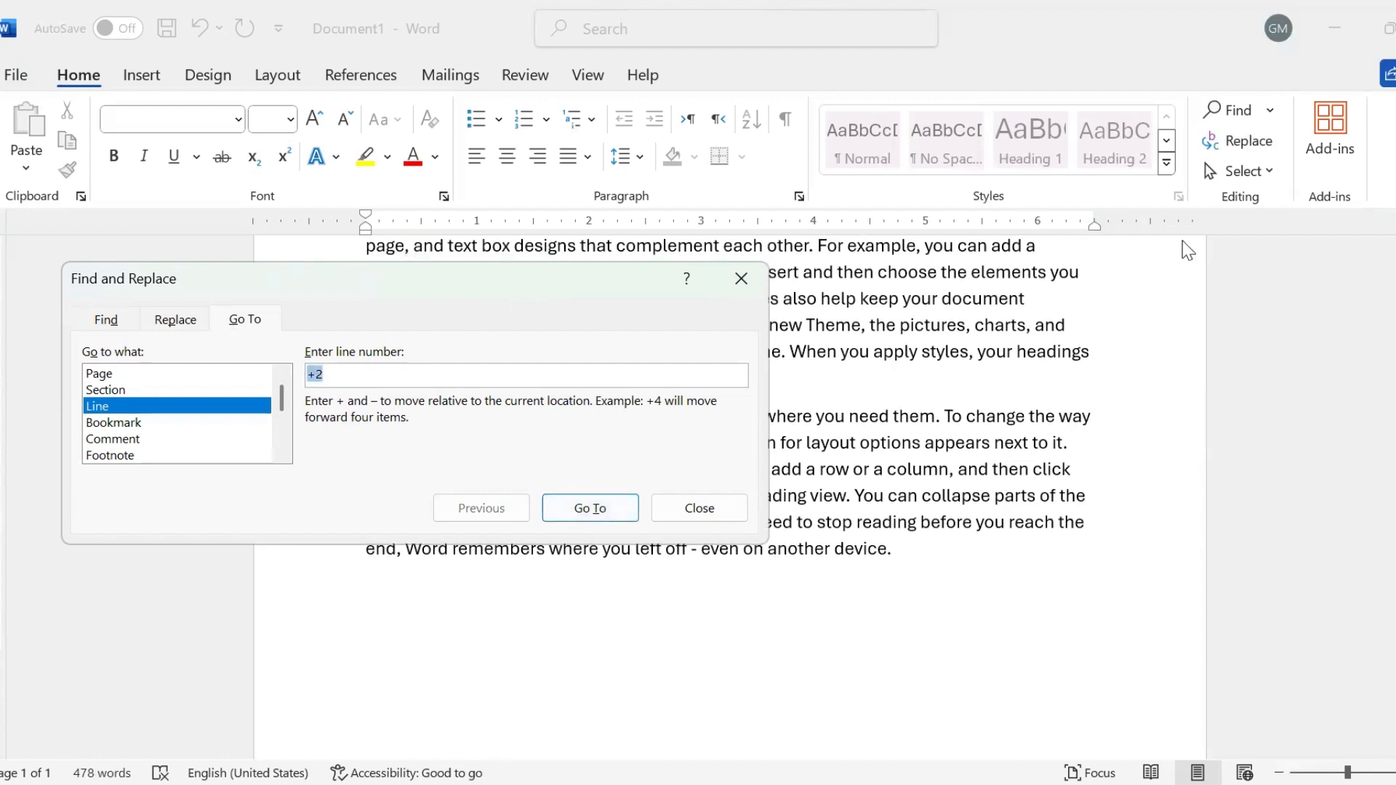
click(1263, 439)
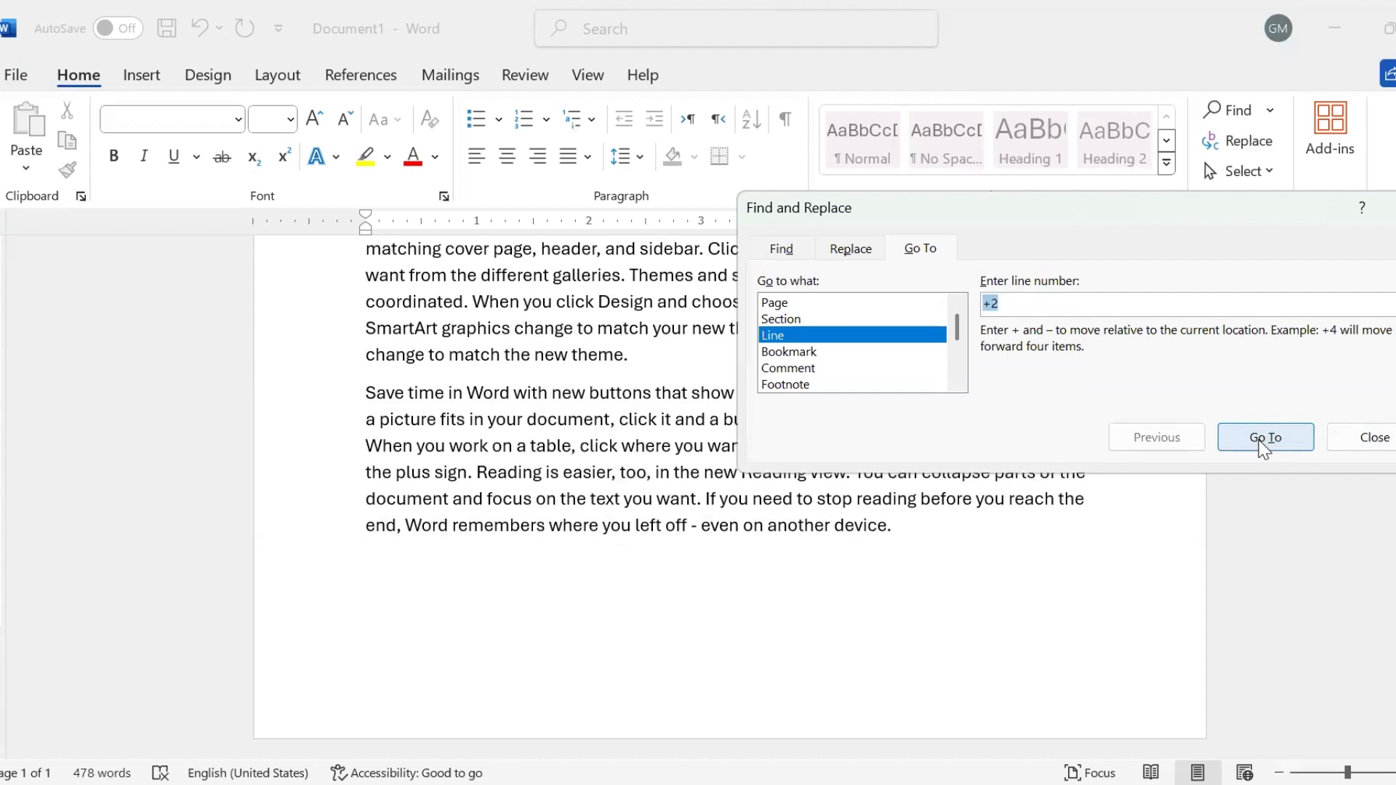
click(1374, 429)
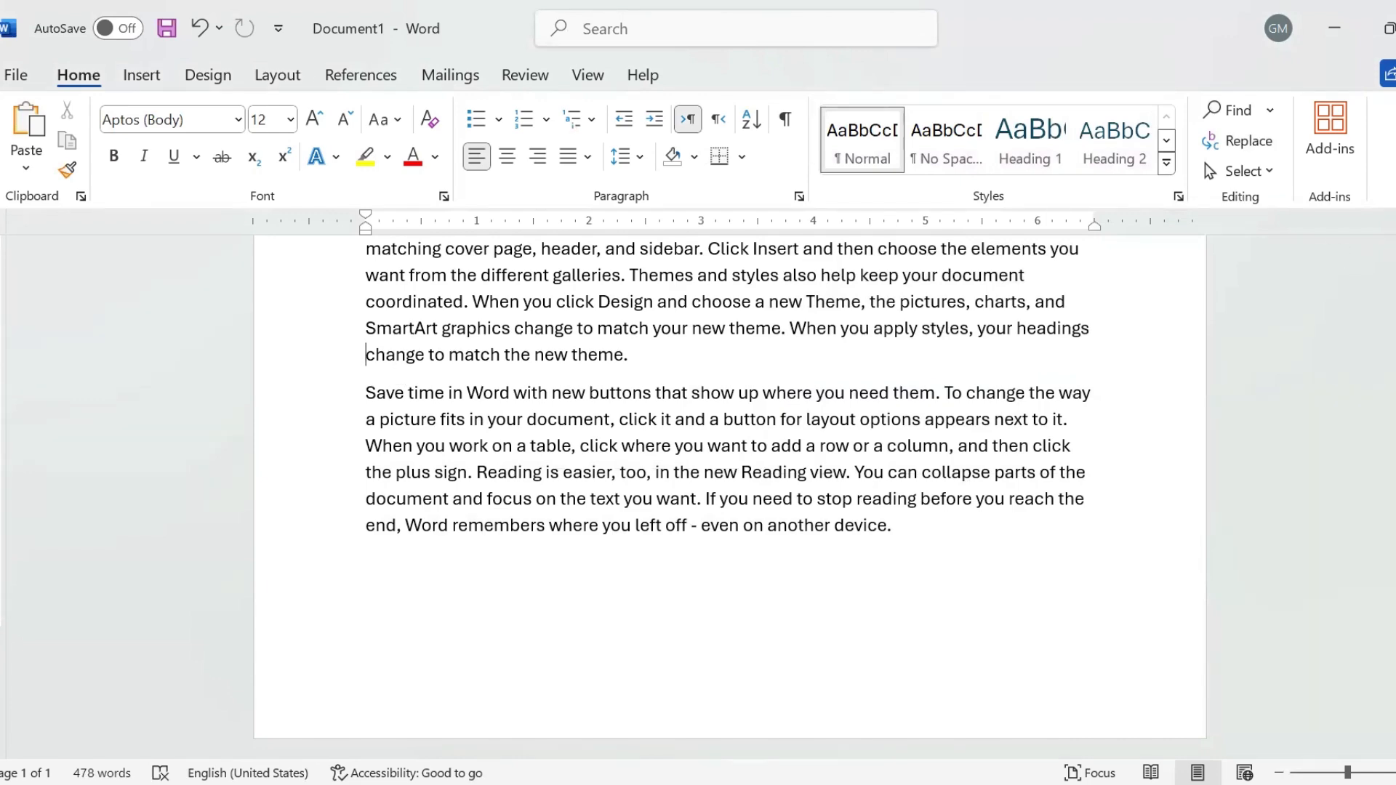
scroll(730, 497, up, 10)
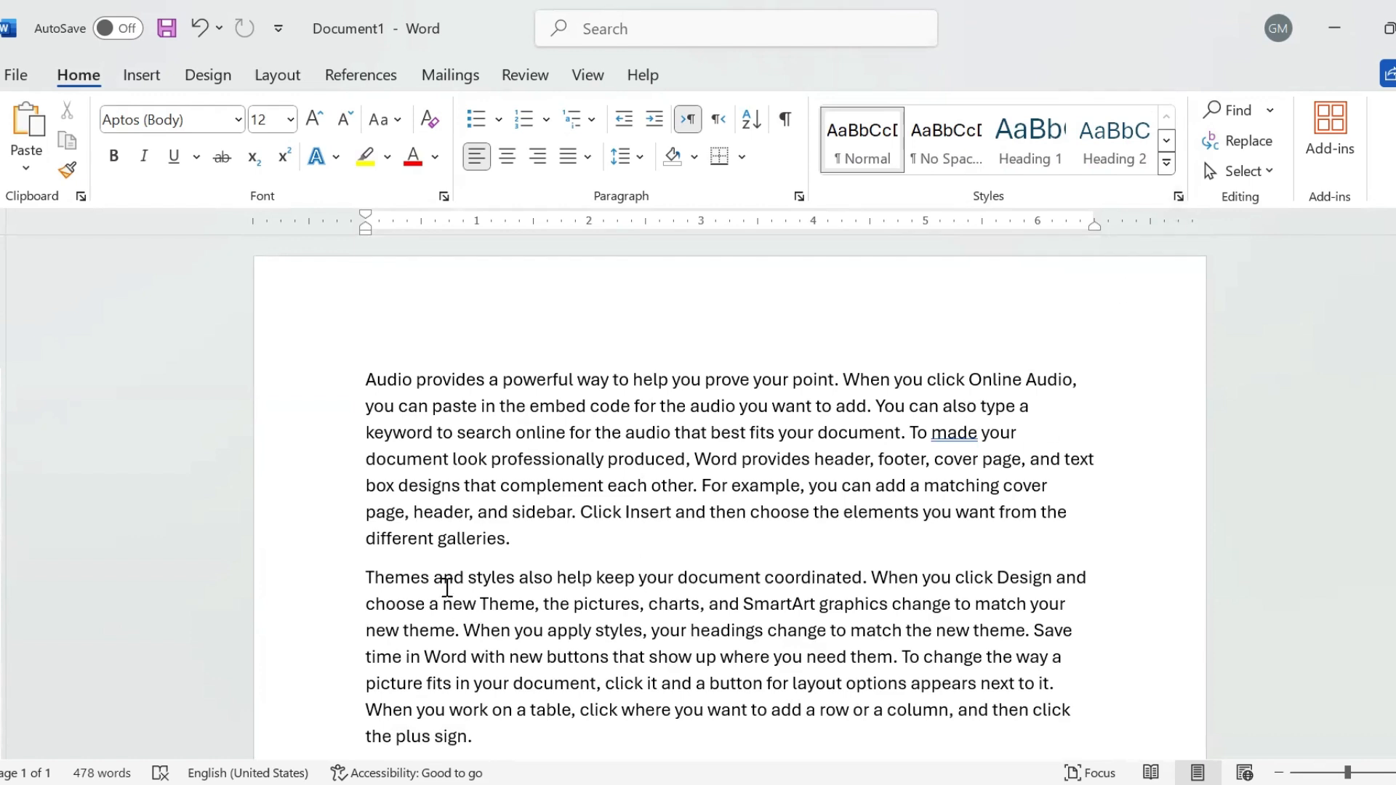
- Select and copy the sentences from 'Themes and styles also help' to 'new theme.'
drag(365, 571, 810, 610)
drag(579, 671, 462, 632)
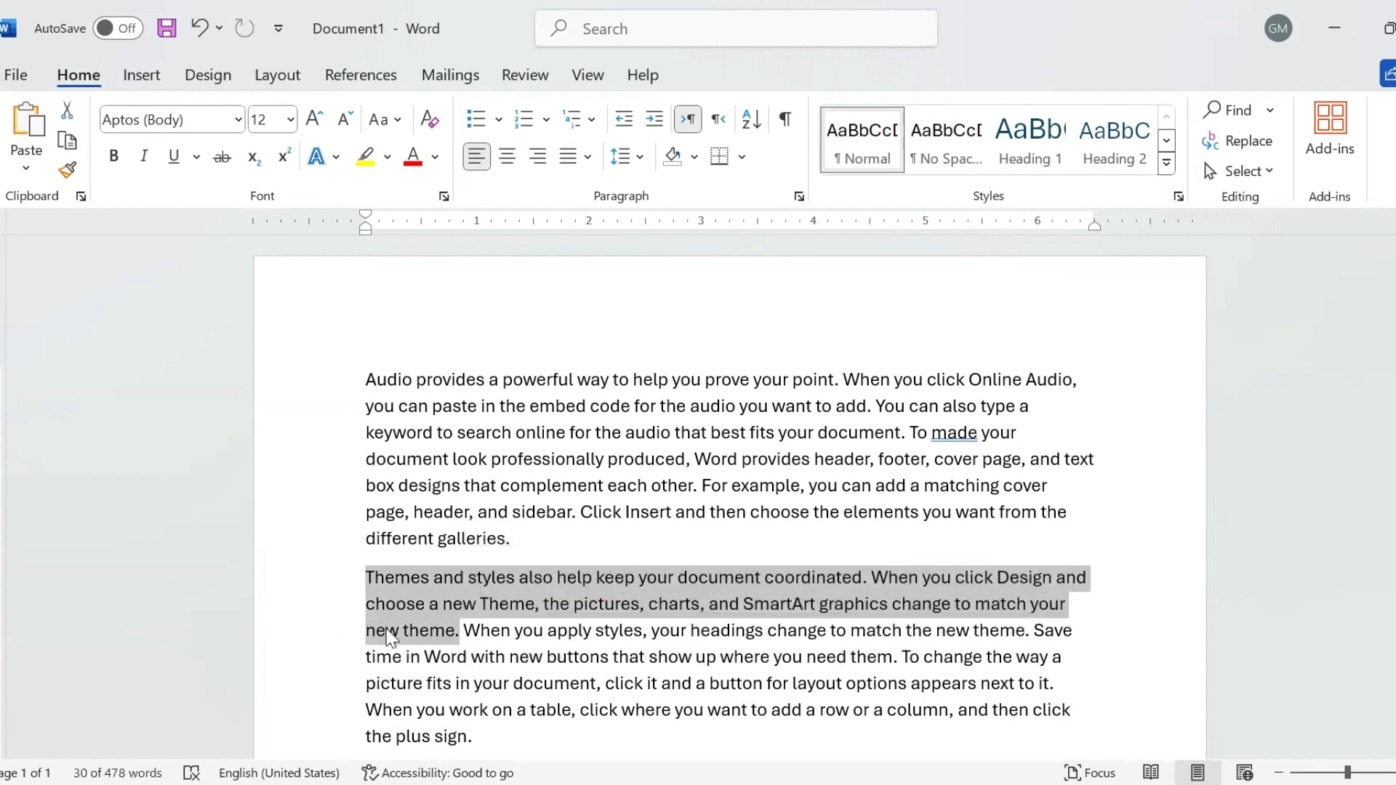
click(70, 143)
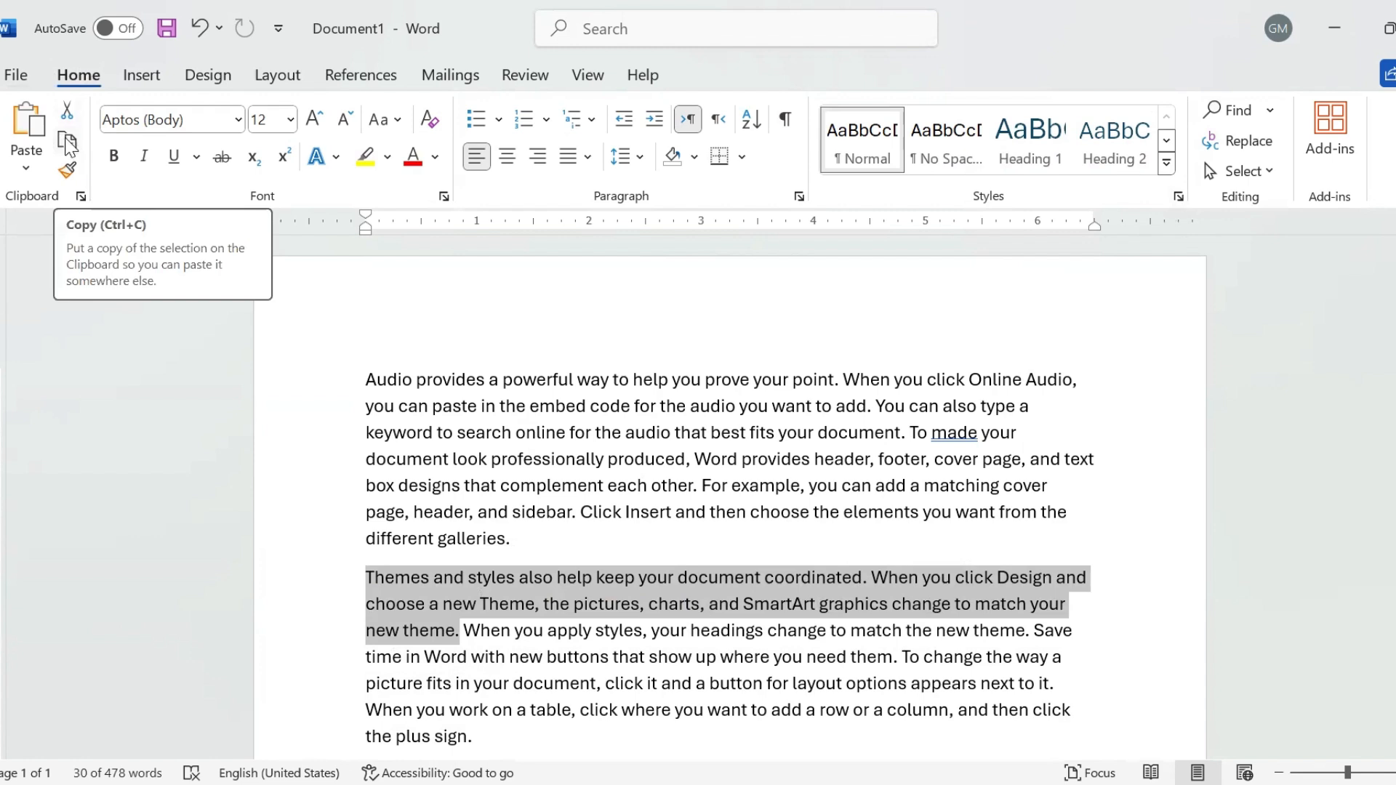
right_click(390, 589)
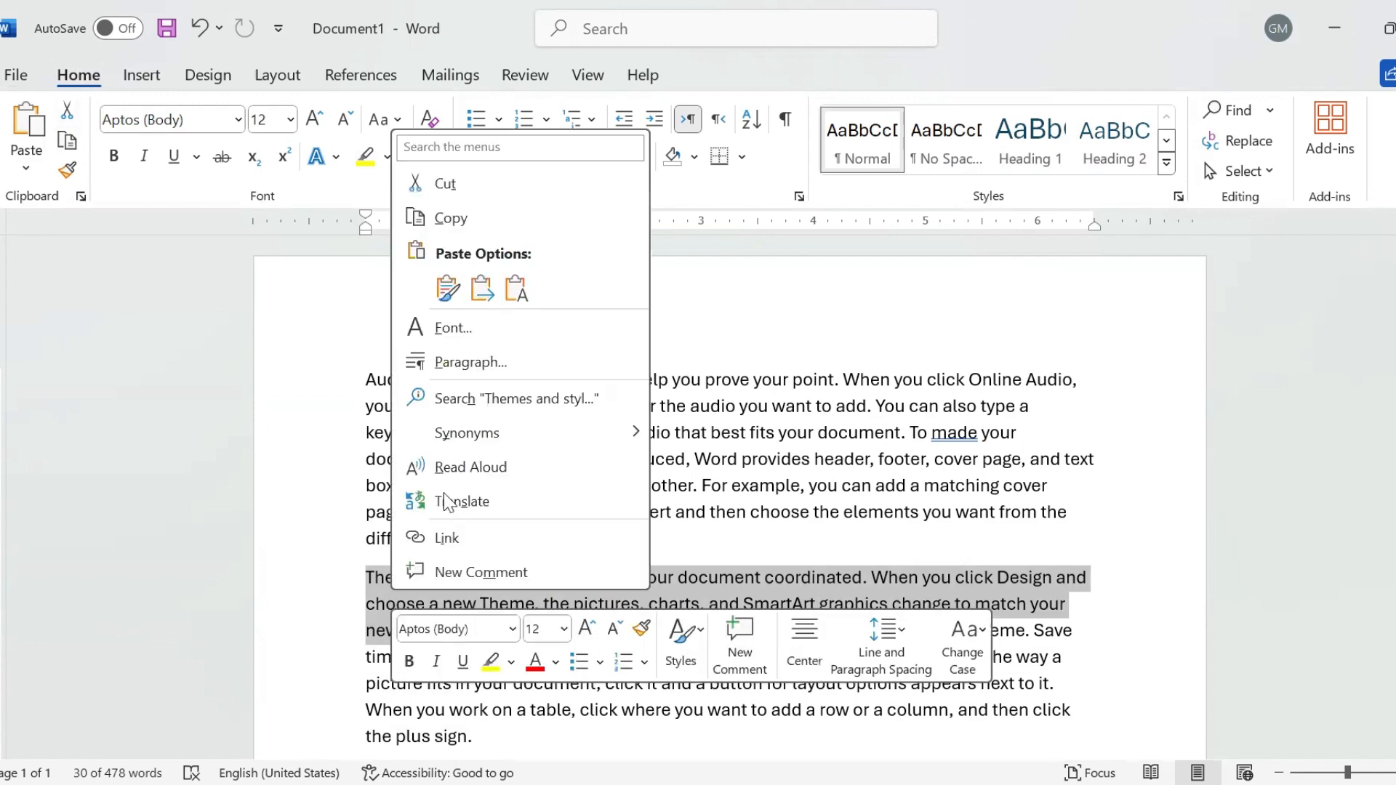
click(474, 224)
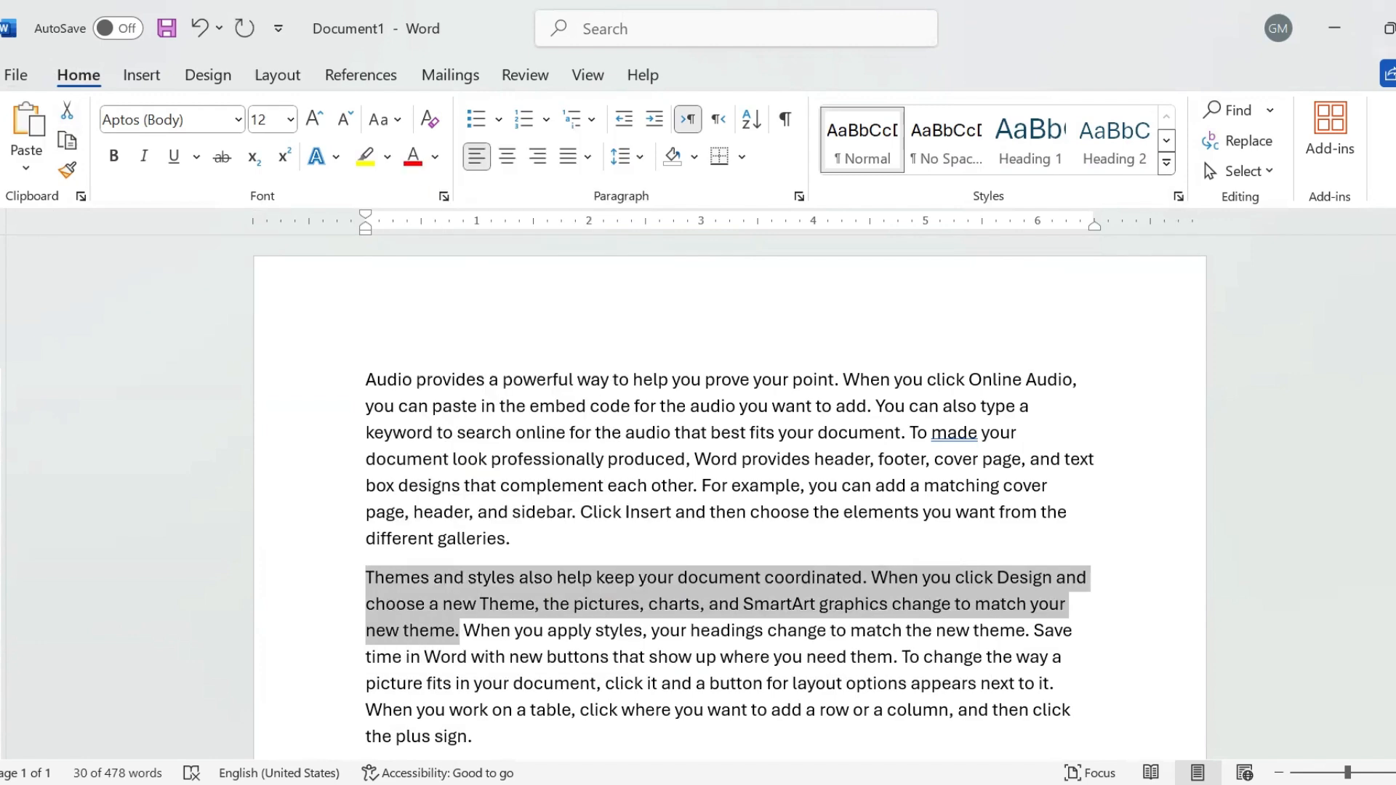
- Paste the copied sentences on the empty last line, keeping source formatting
scroll(357, 589, down, 10)
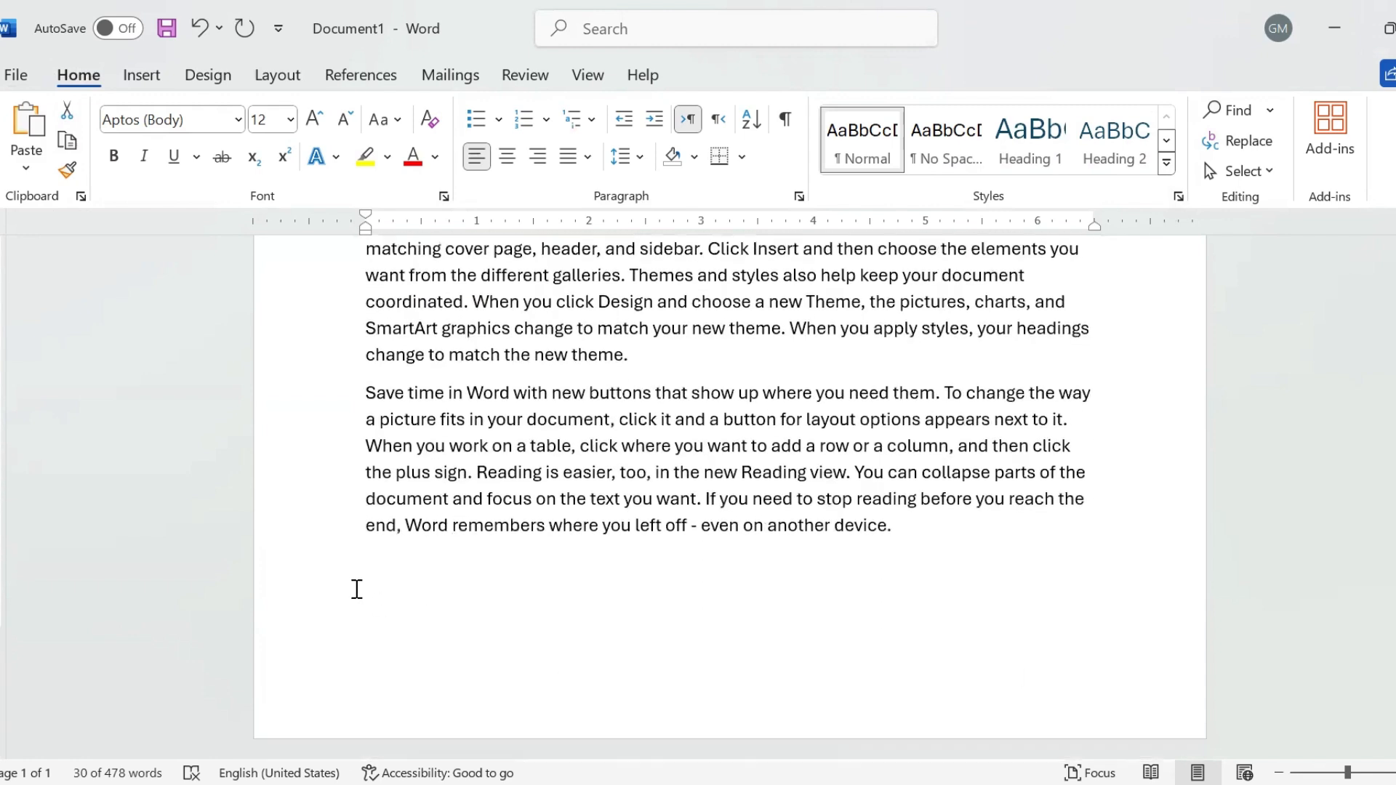
click(357, 580)
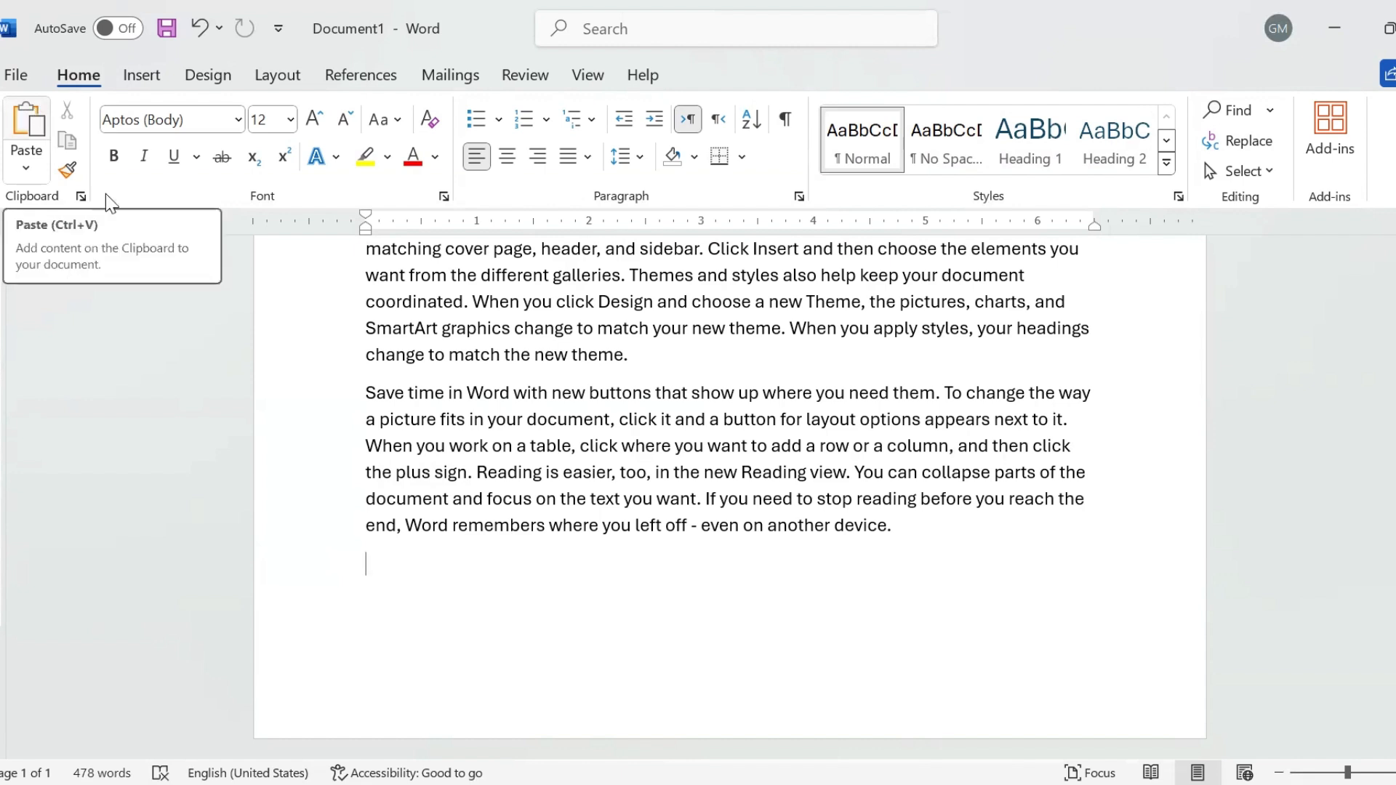
right_click(376, 558)
click(430, 253)
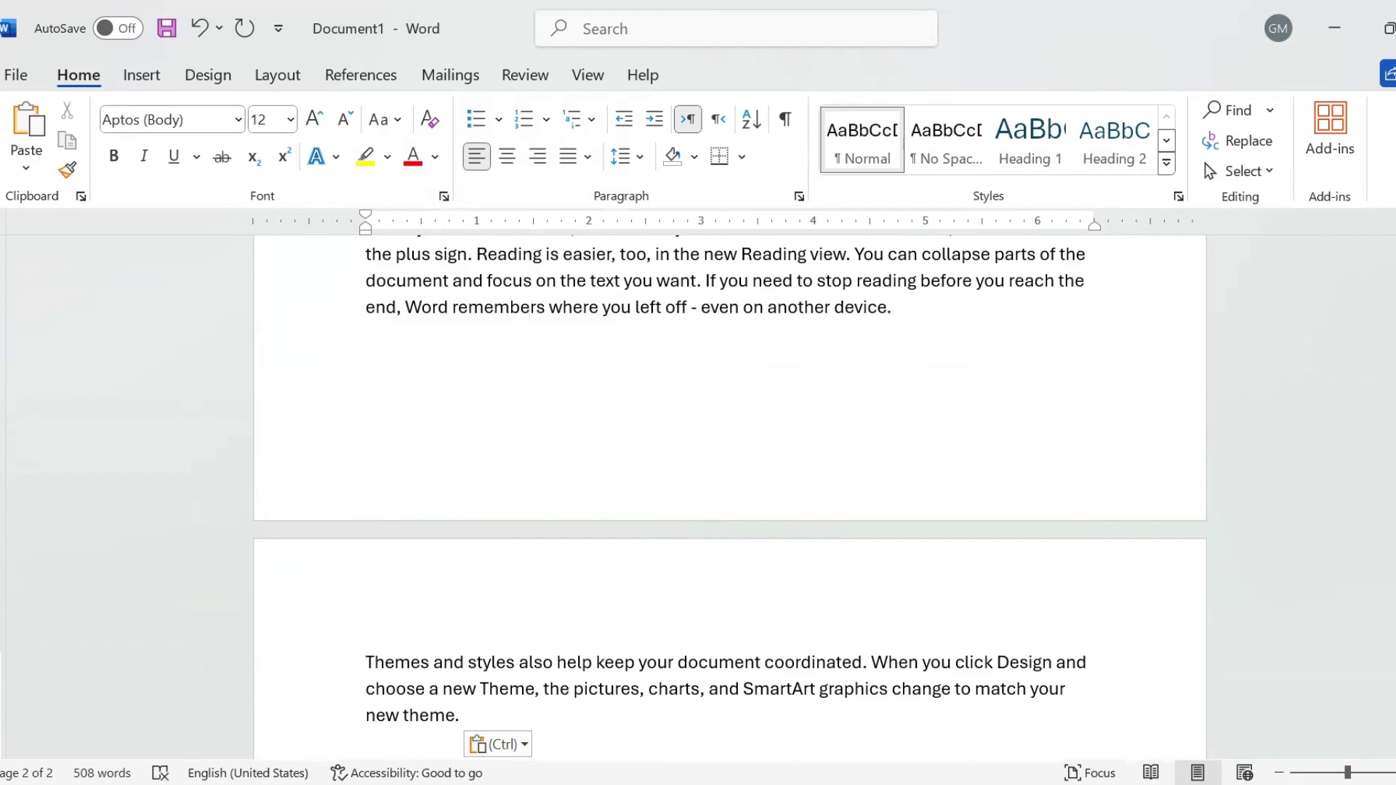
drag(1395, 593, 1395, 495)
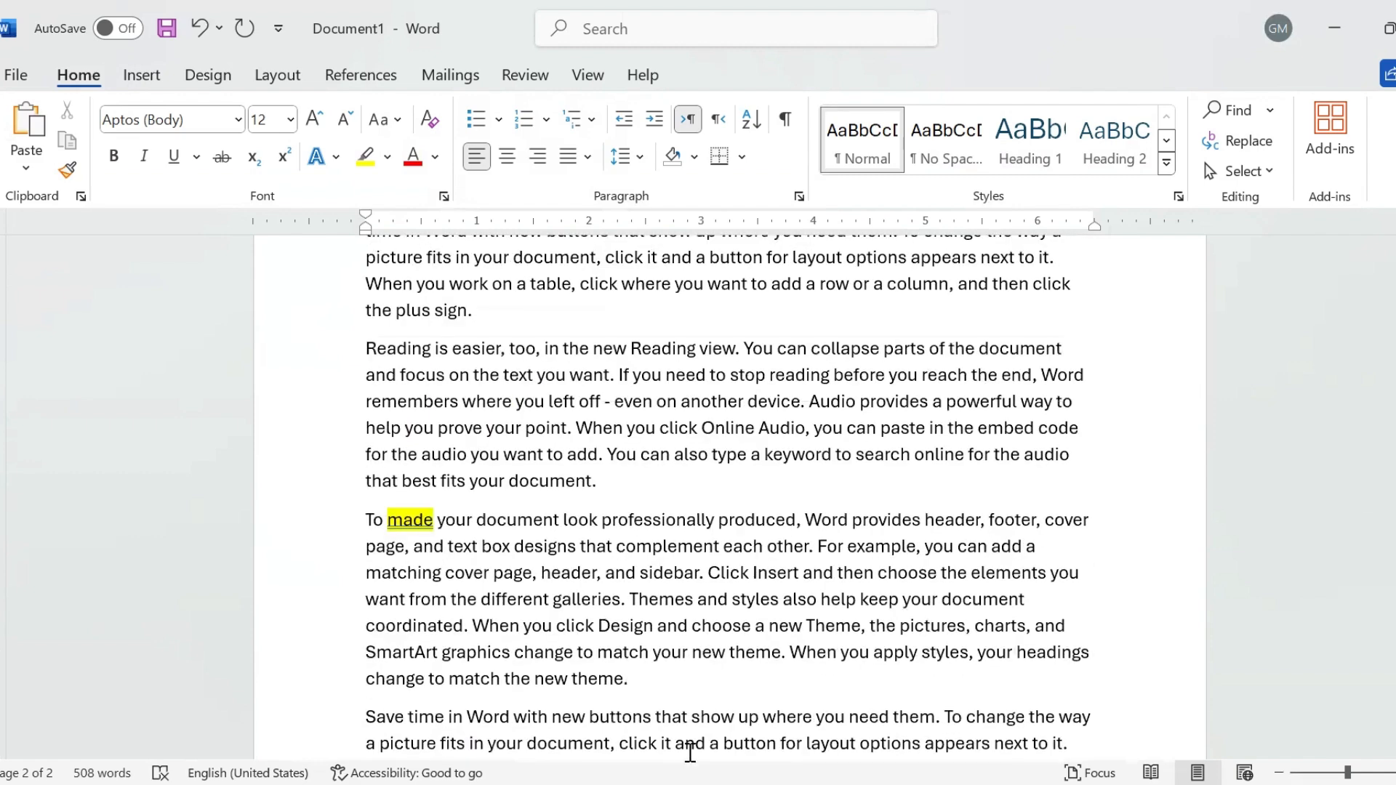
- Cut the whole paragraph beginning 'To made your document look'
click(700, 669)
drag(652, 683, 369, 522)
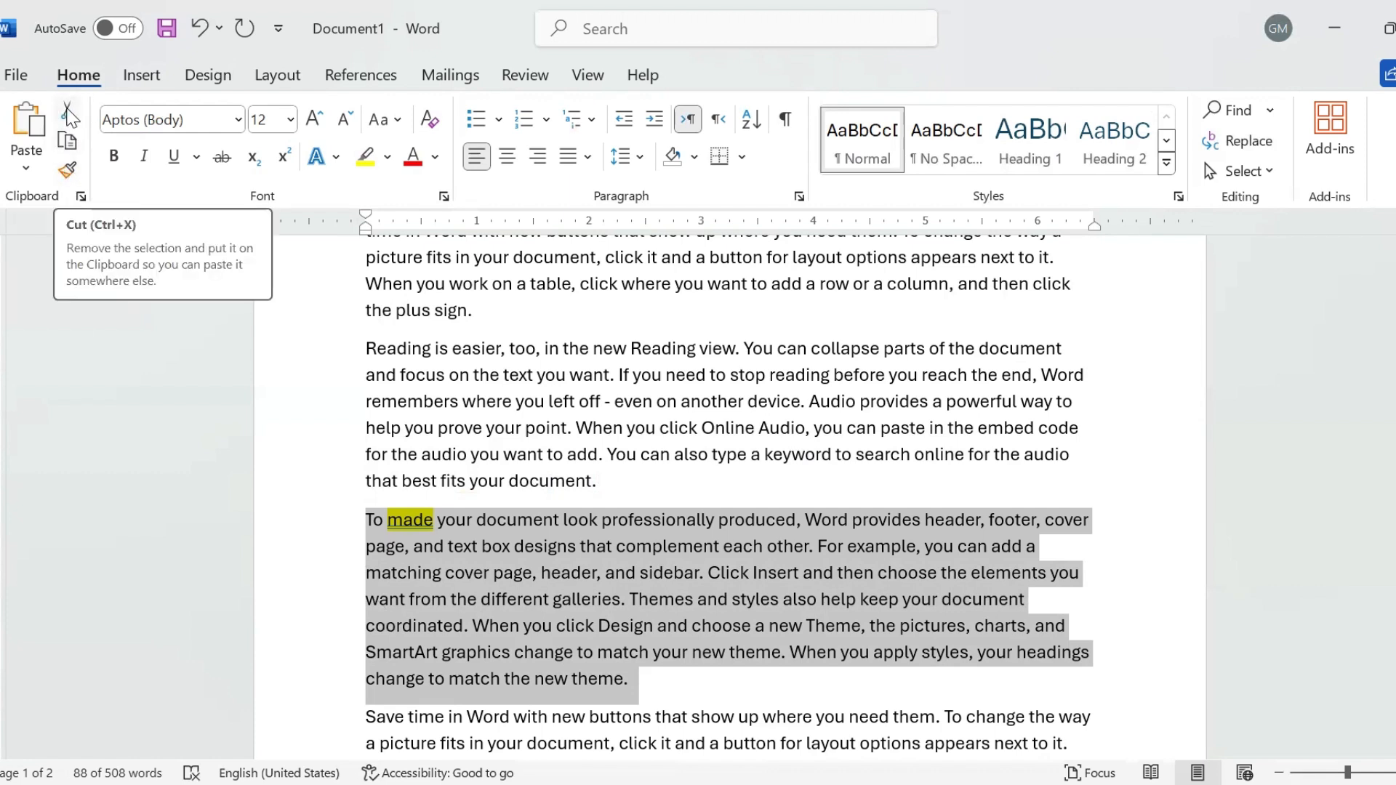
right_click(474, 582)
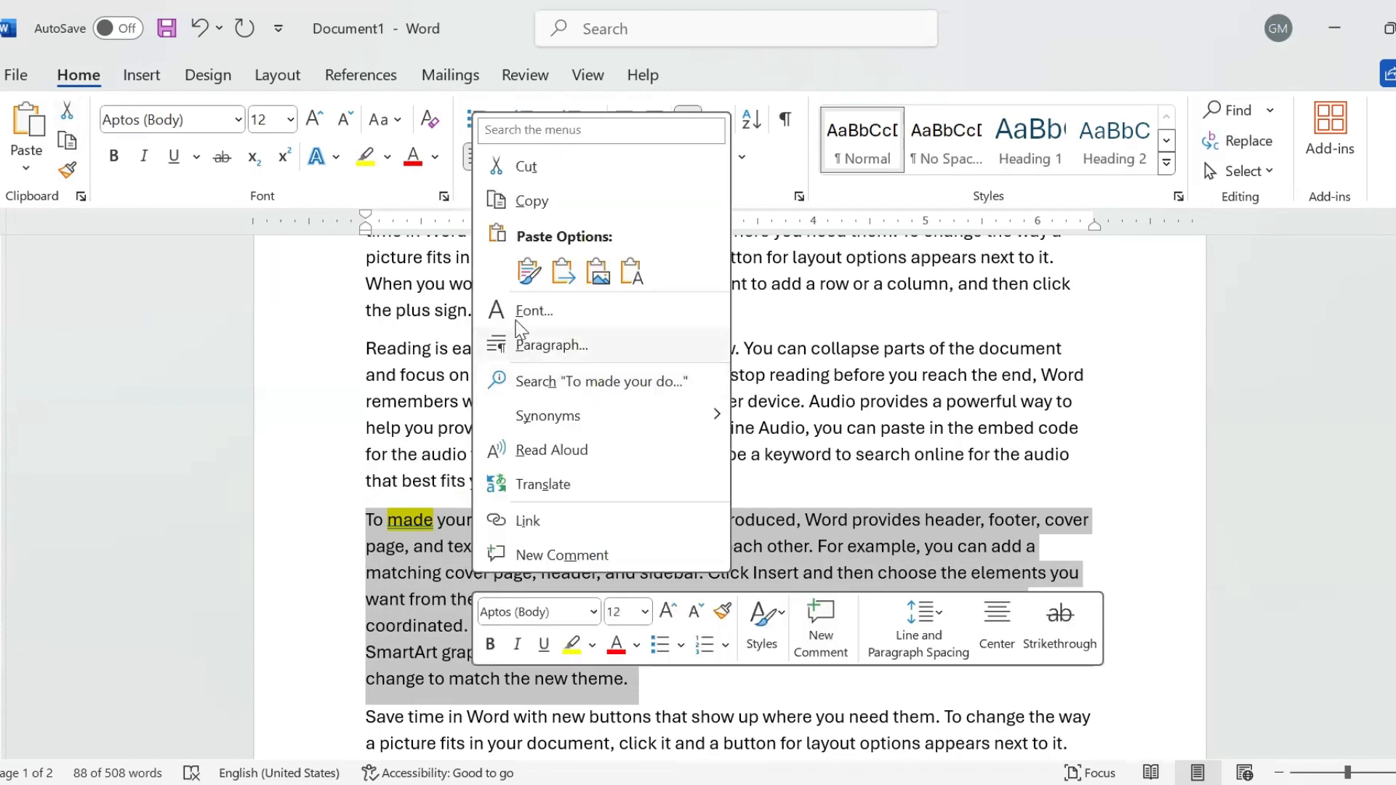
click(529, 168)
- Paste the cut paragraph into a new paragraph after the final 'new theme.'
scroll(478, 540, down, 1)
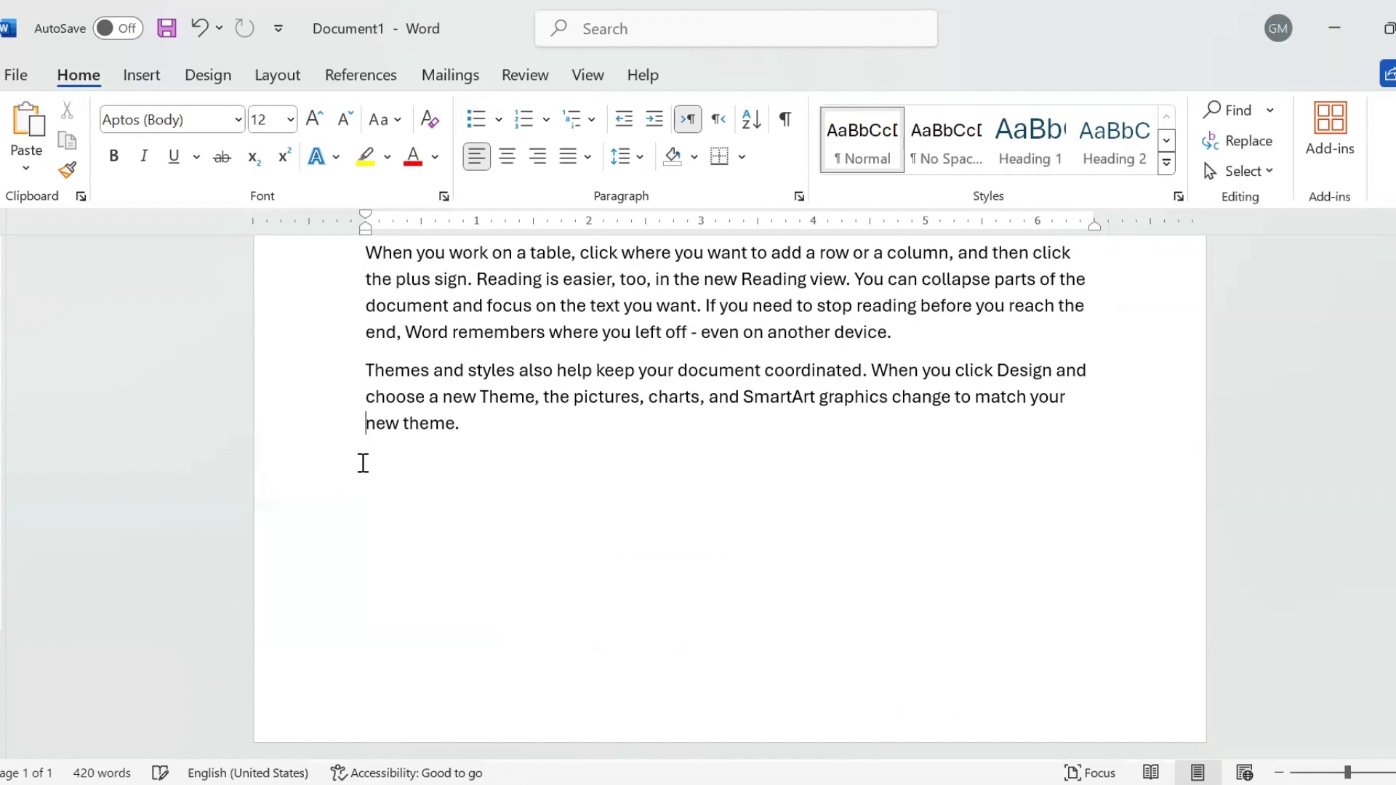
click(479, 424)
key(Return)
click(29, 120)
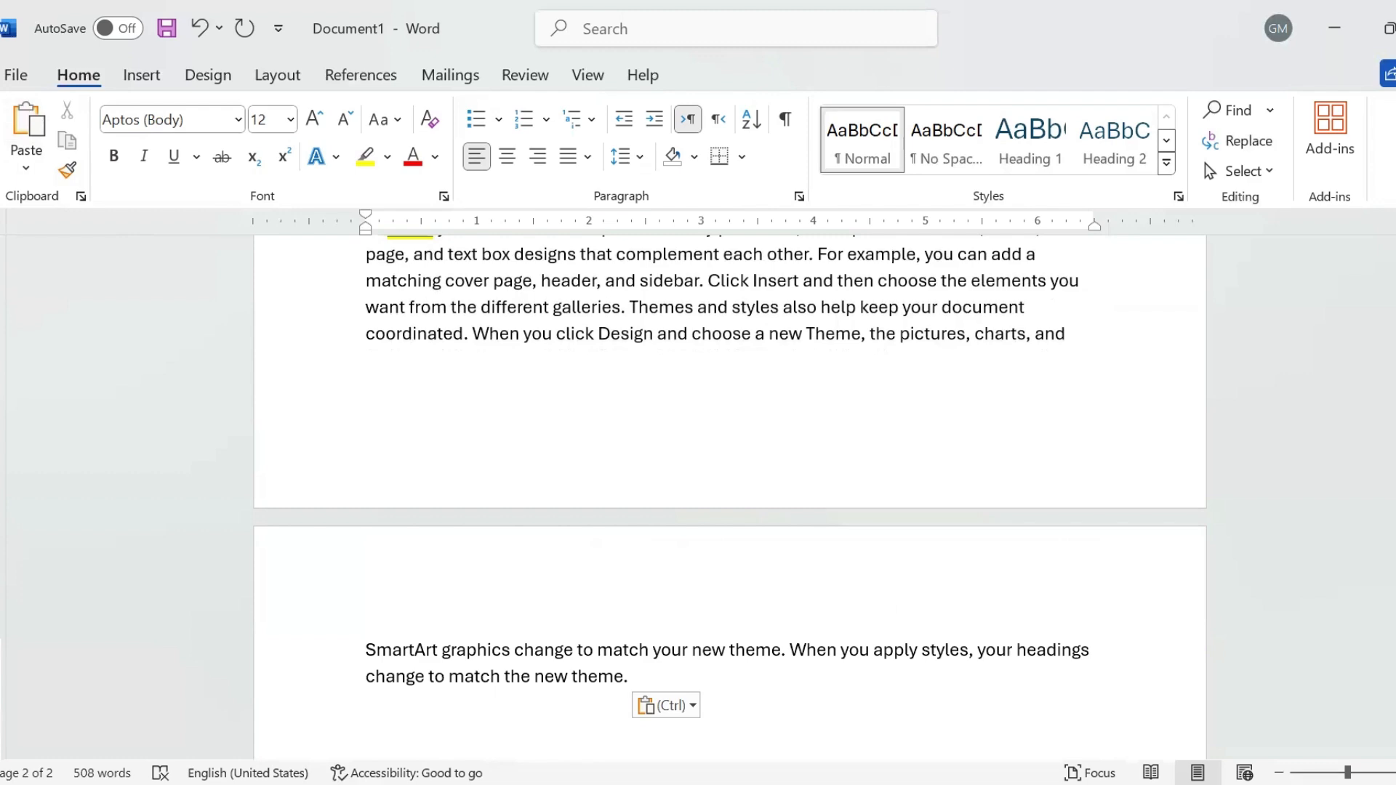
drag(1395, 491, 1395, 380)
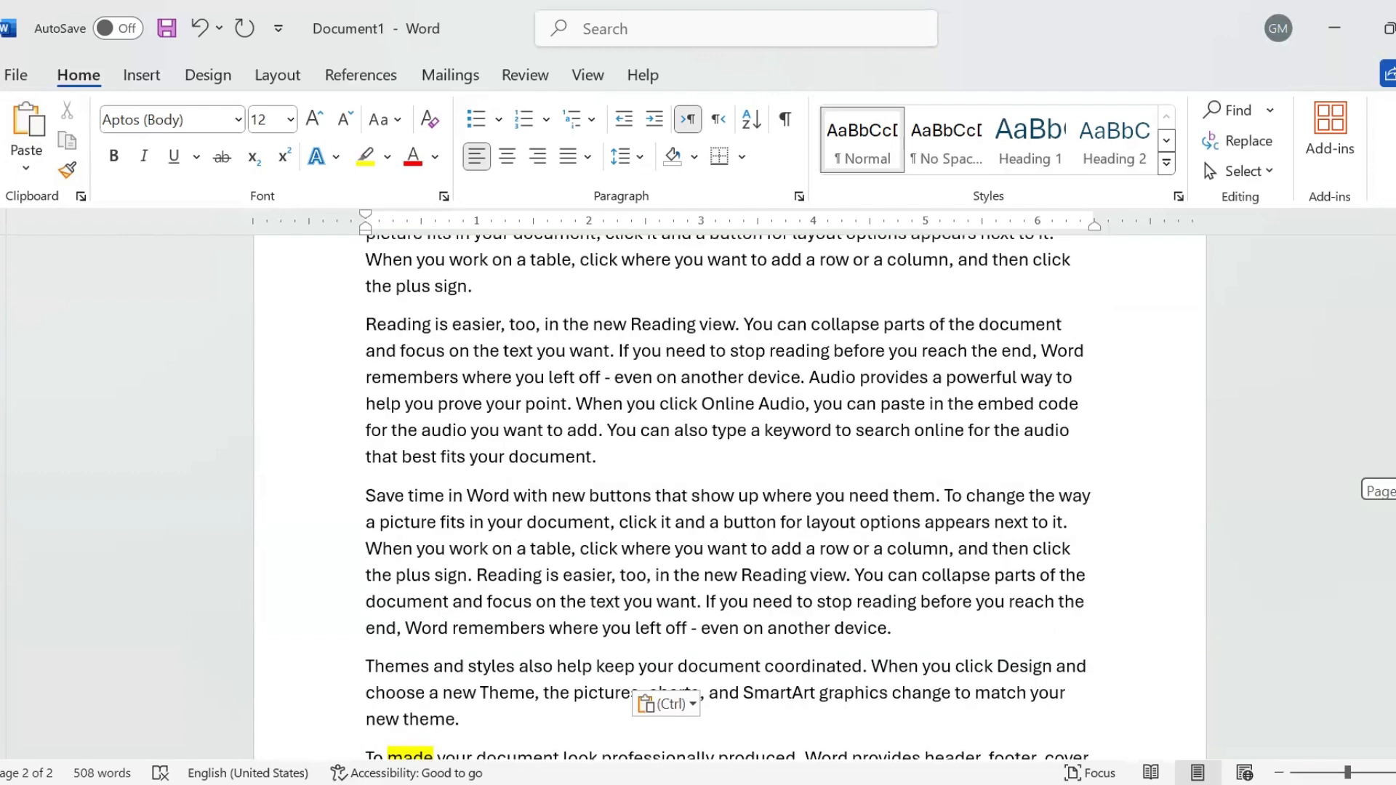
drag(364, 321, 742, 323)
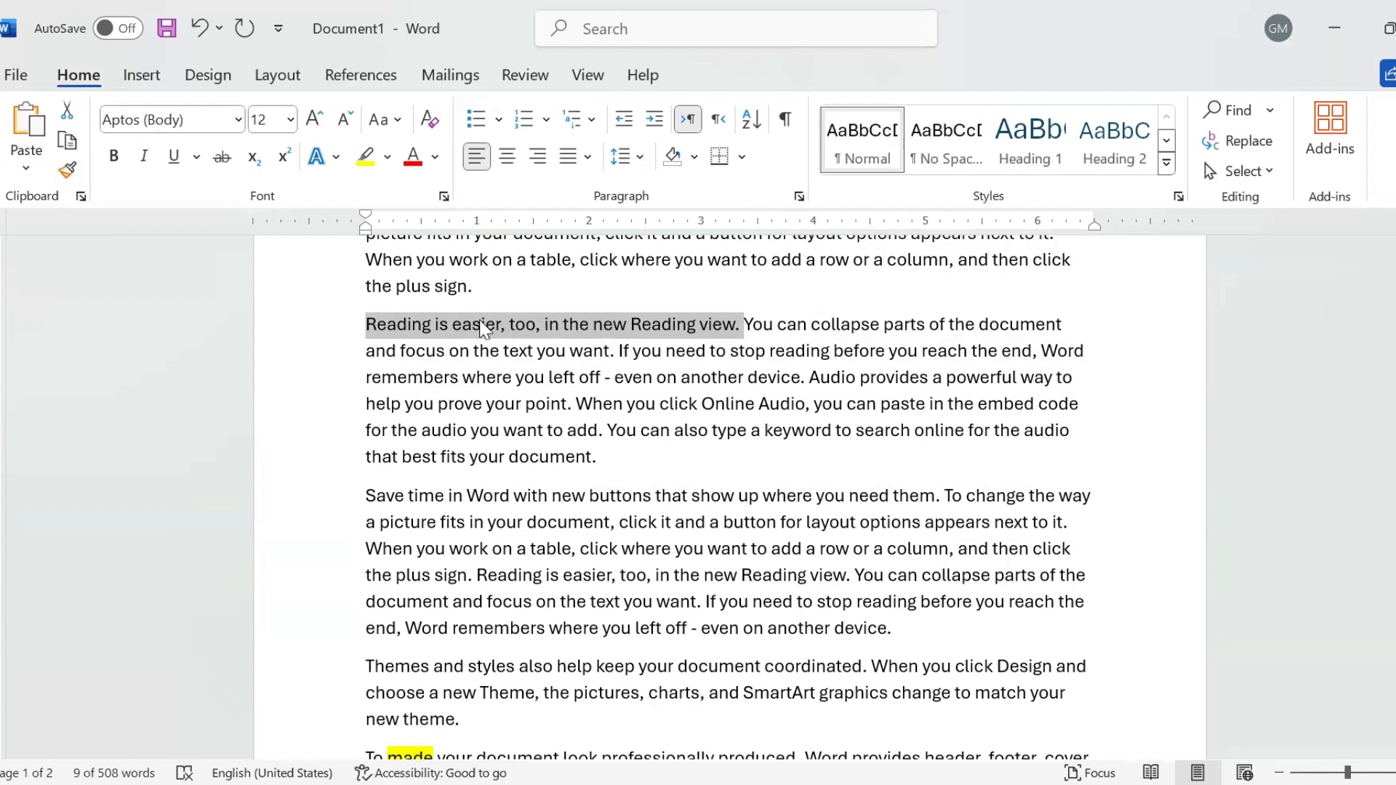
drag(482, 329, 643, 469)
drag(478, 461, 490, 722)
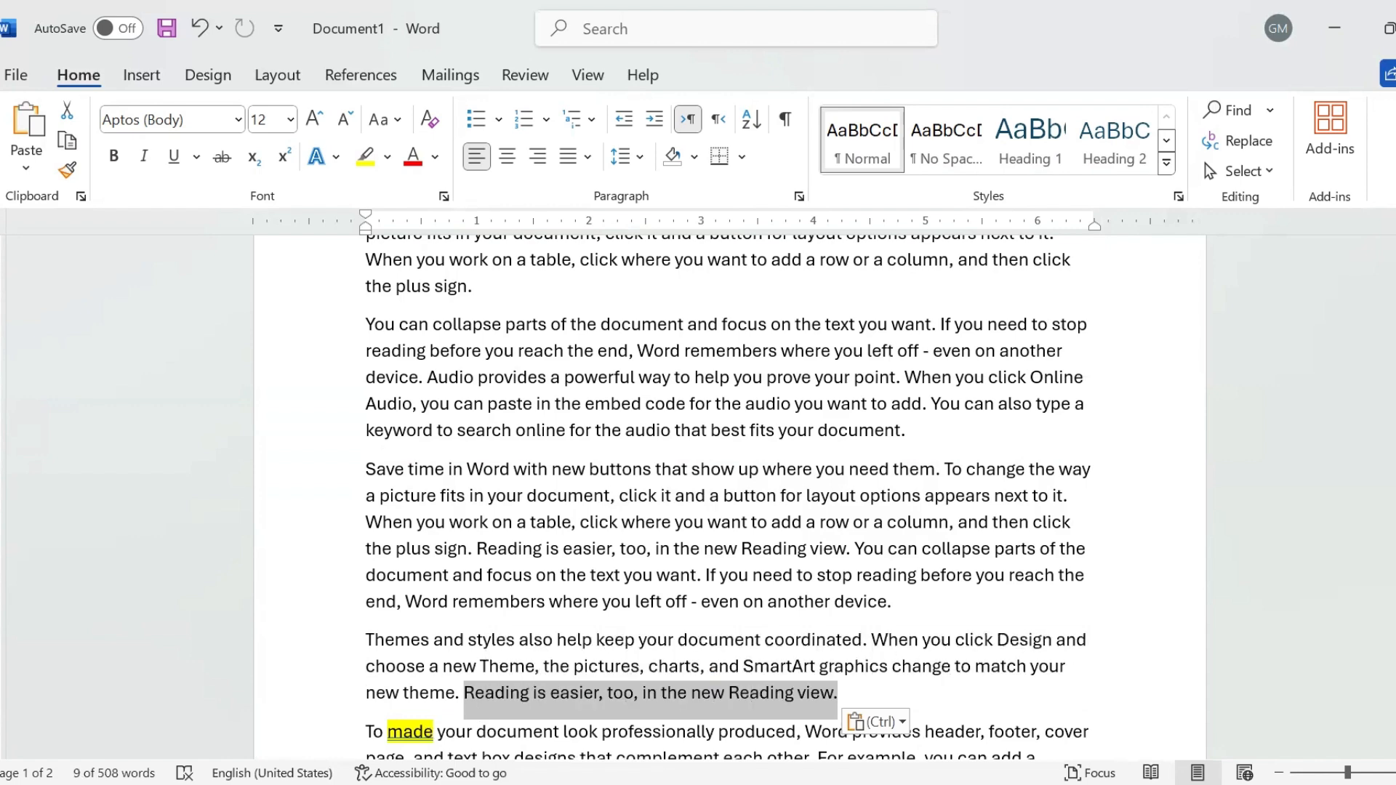
key(ctrl+z)
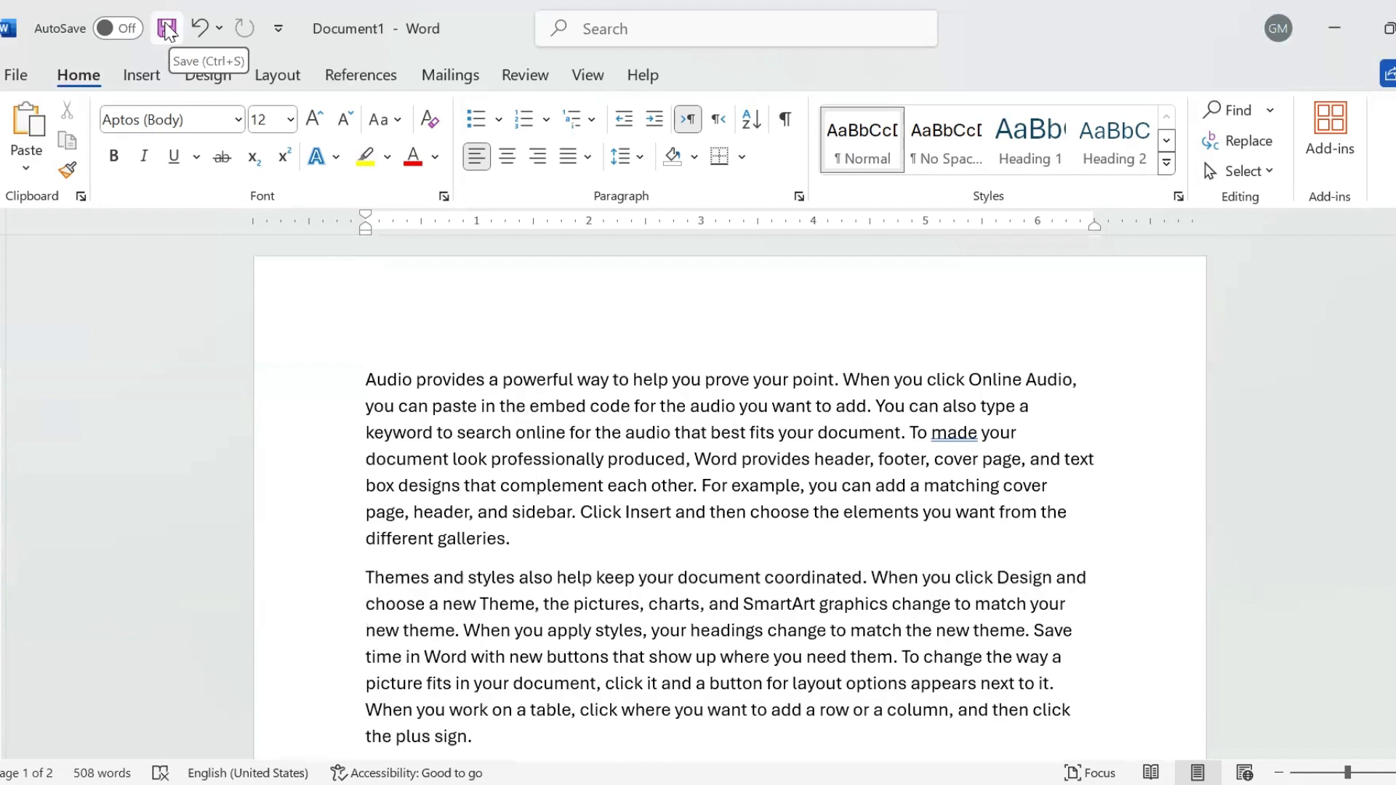
- Start Save As and choose the Documents folder as the save location
click(16, 75)
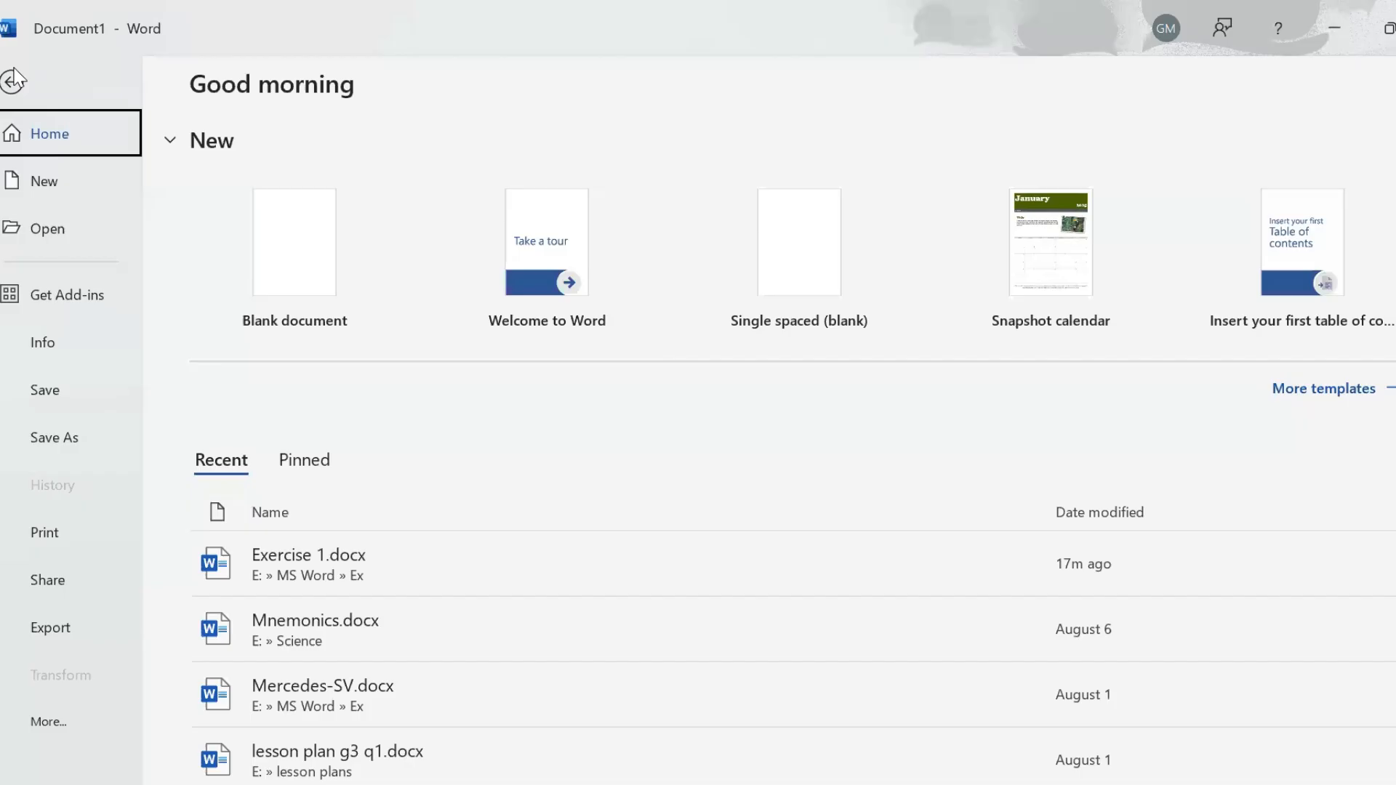
click(46, 393)
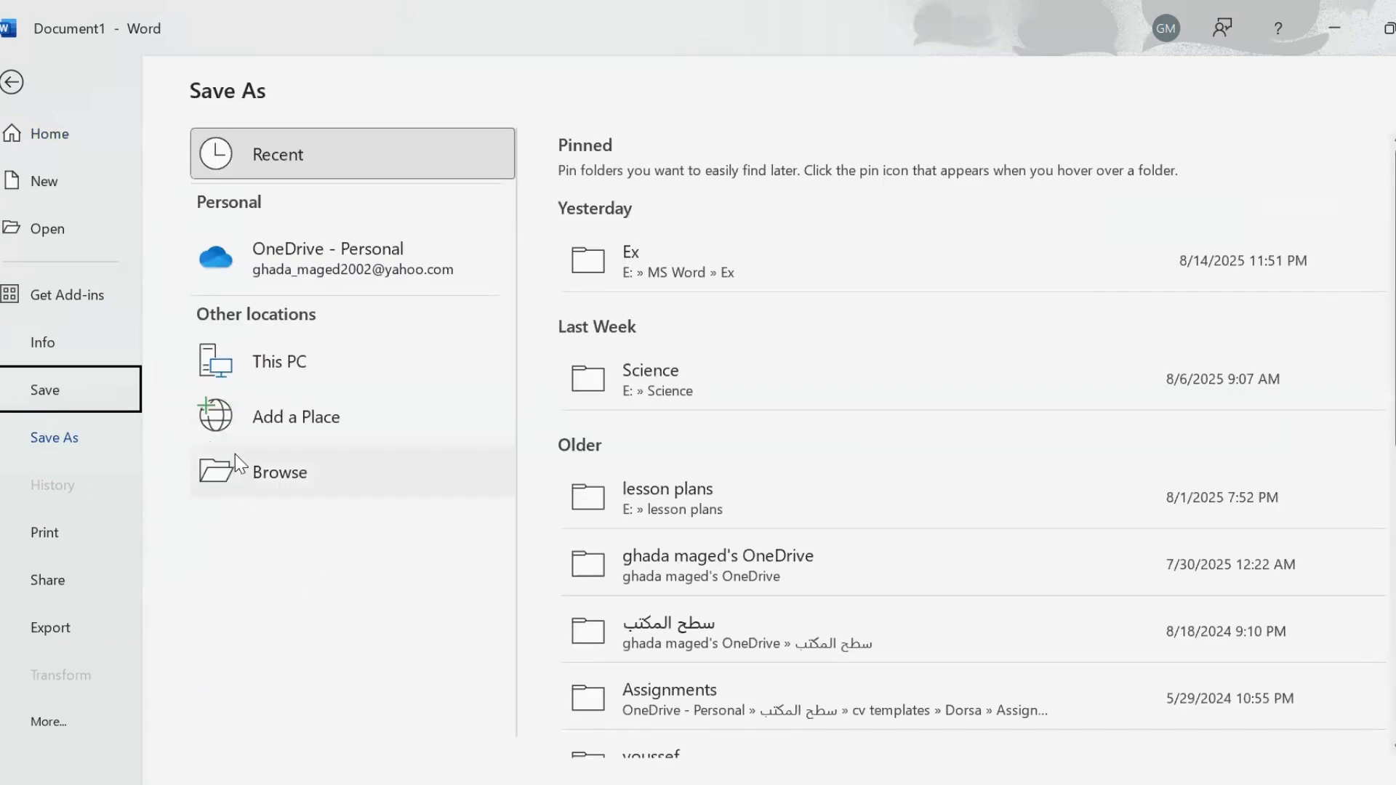
click(245, 474)
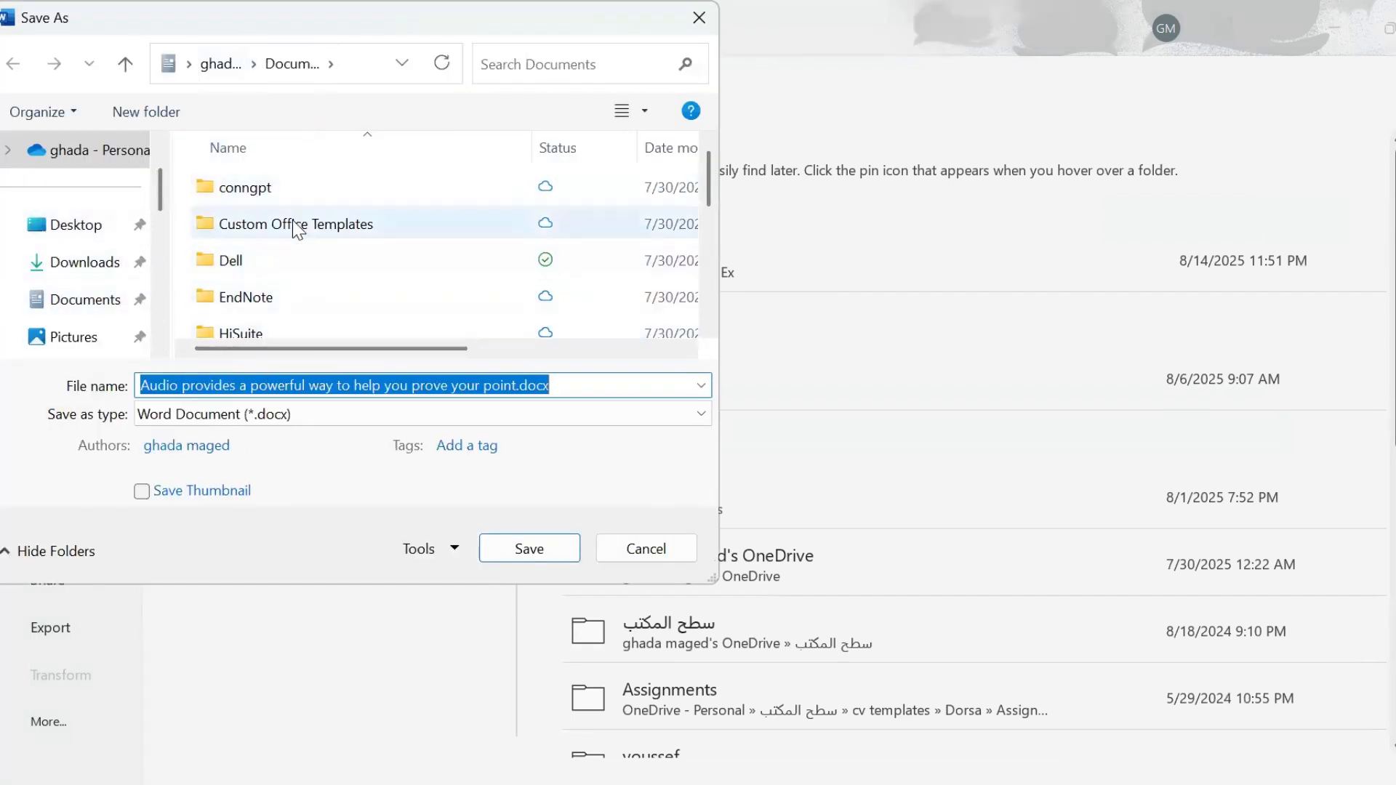
click(75, 225)
click(84, 306)
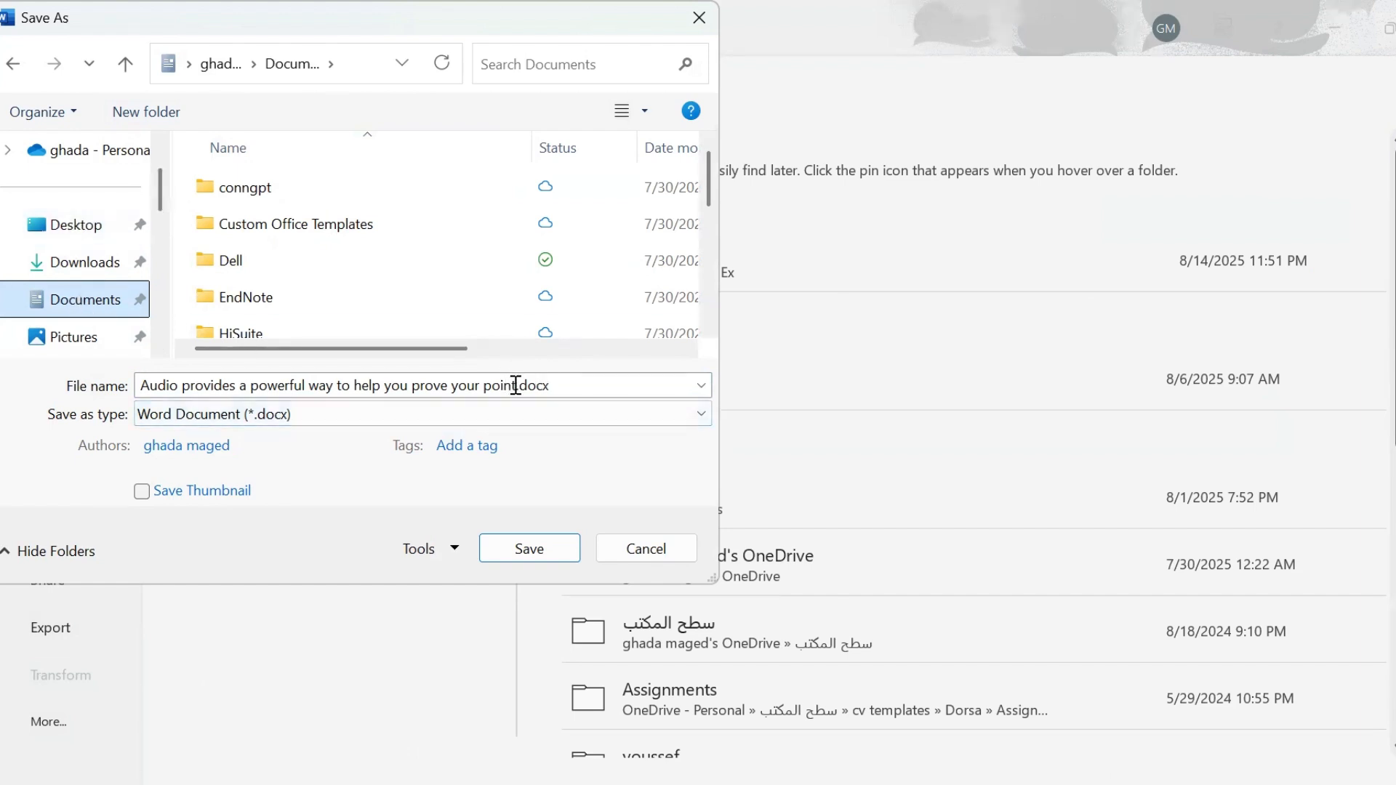
- Save the file as EX1.docx and dismiss the AutoSave notice
click(458, 378)
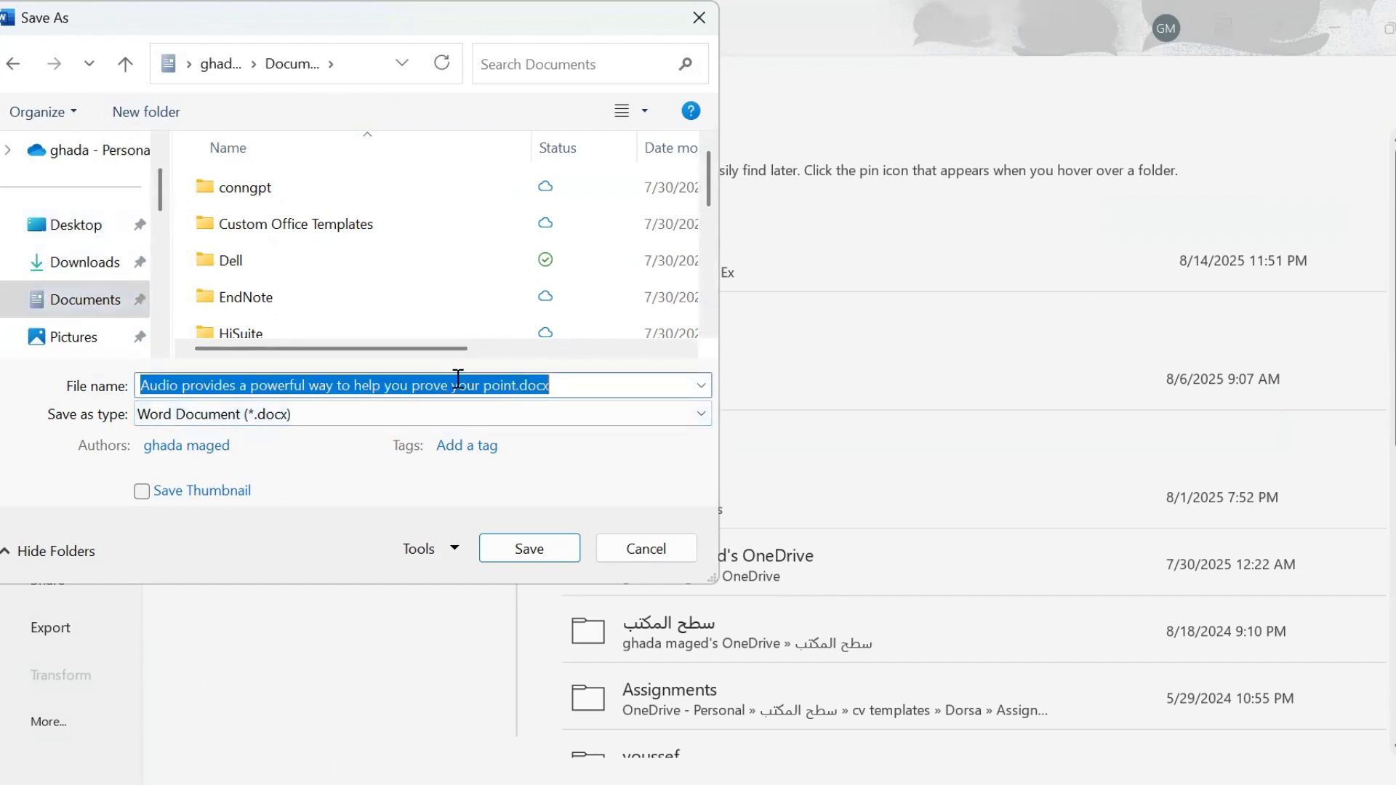
click(519, 385)
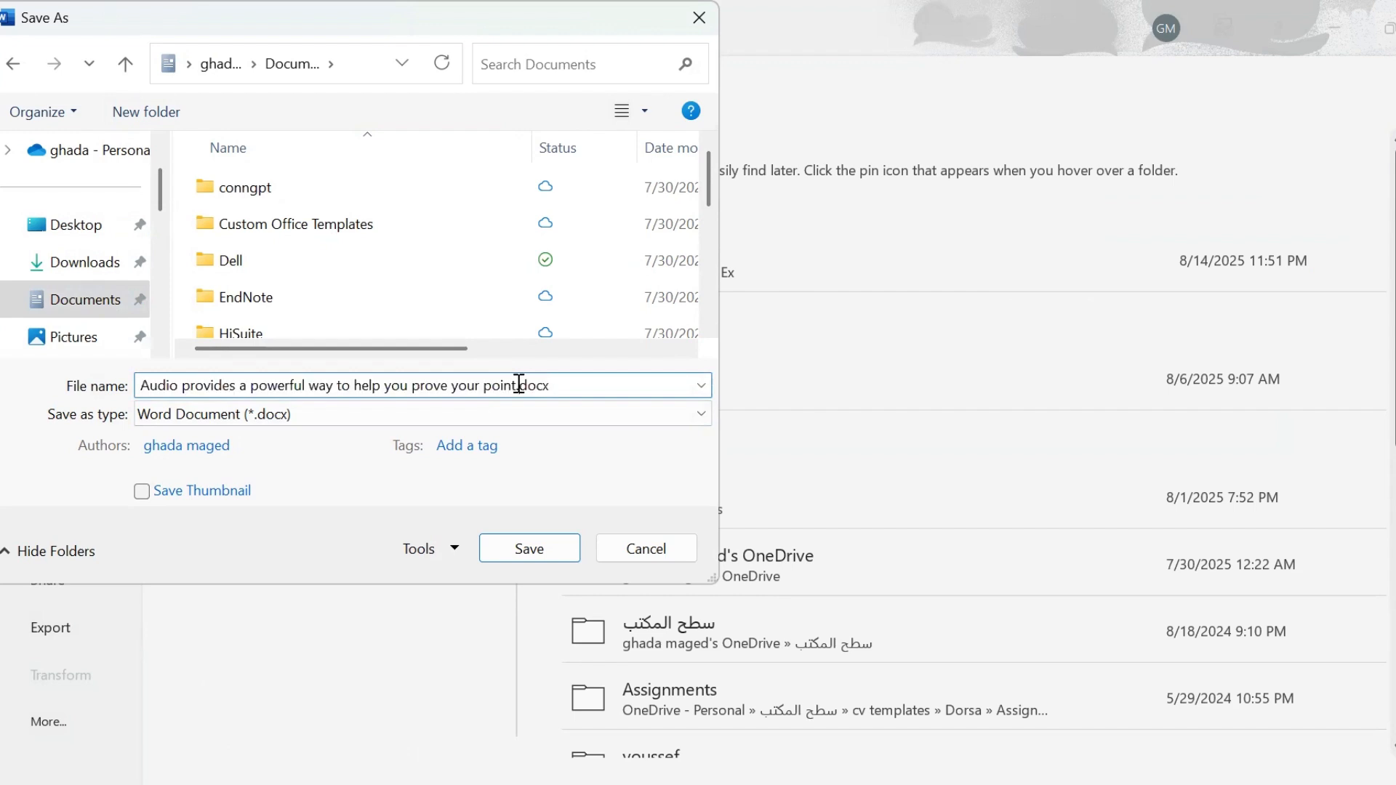
drag(520, 385, 71, 426)
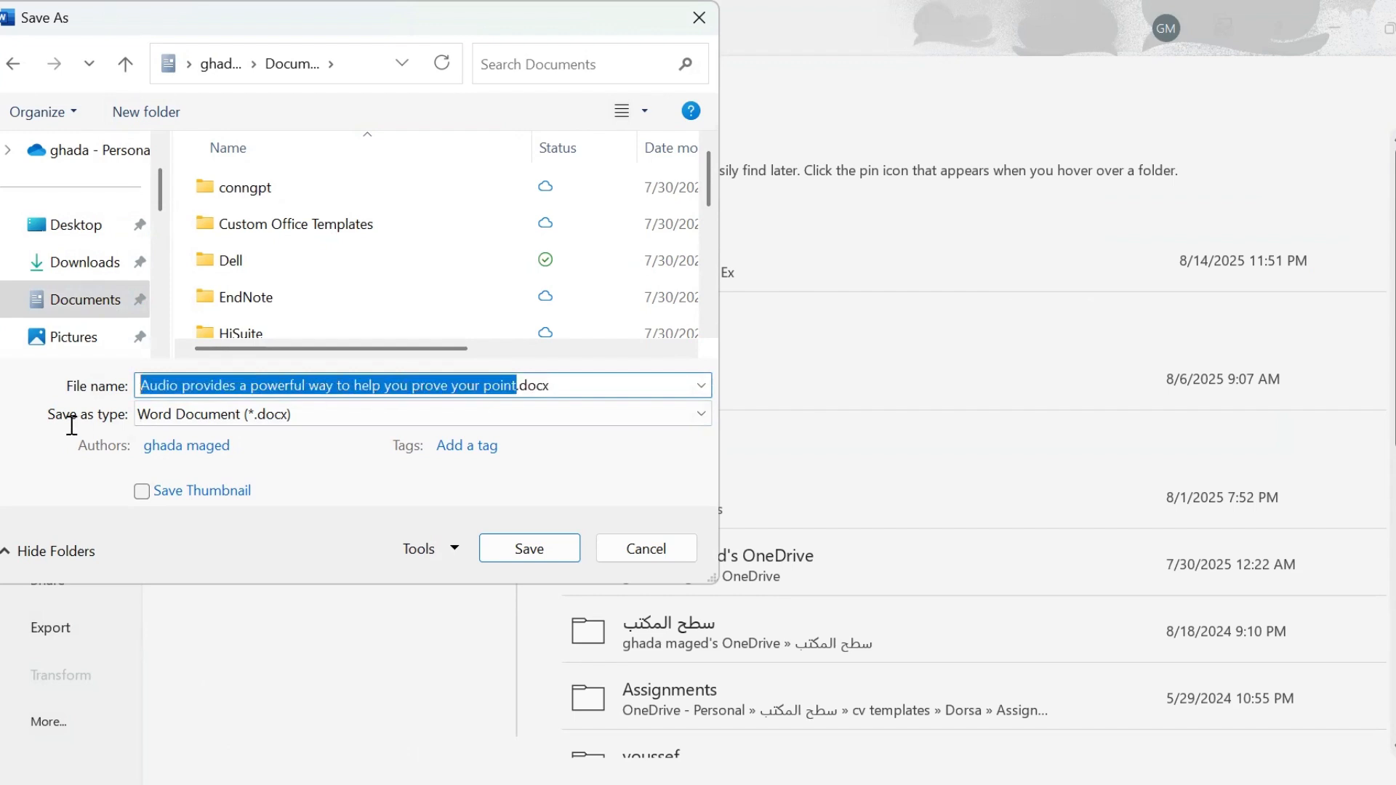
text(E)
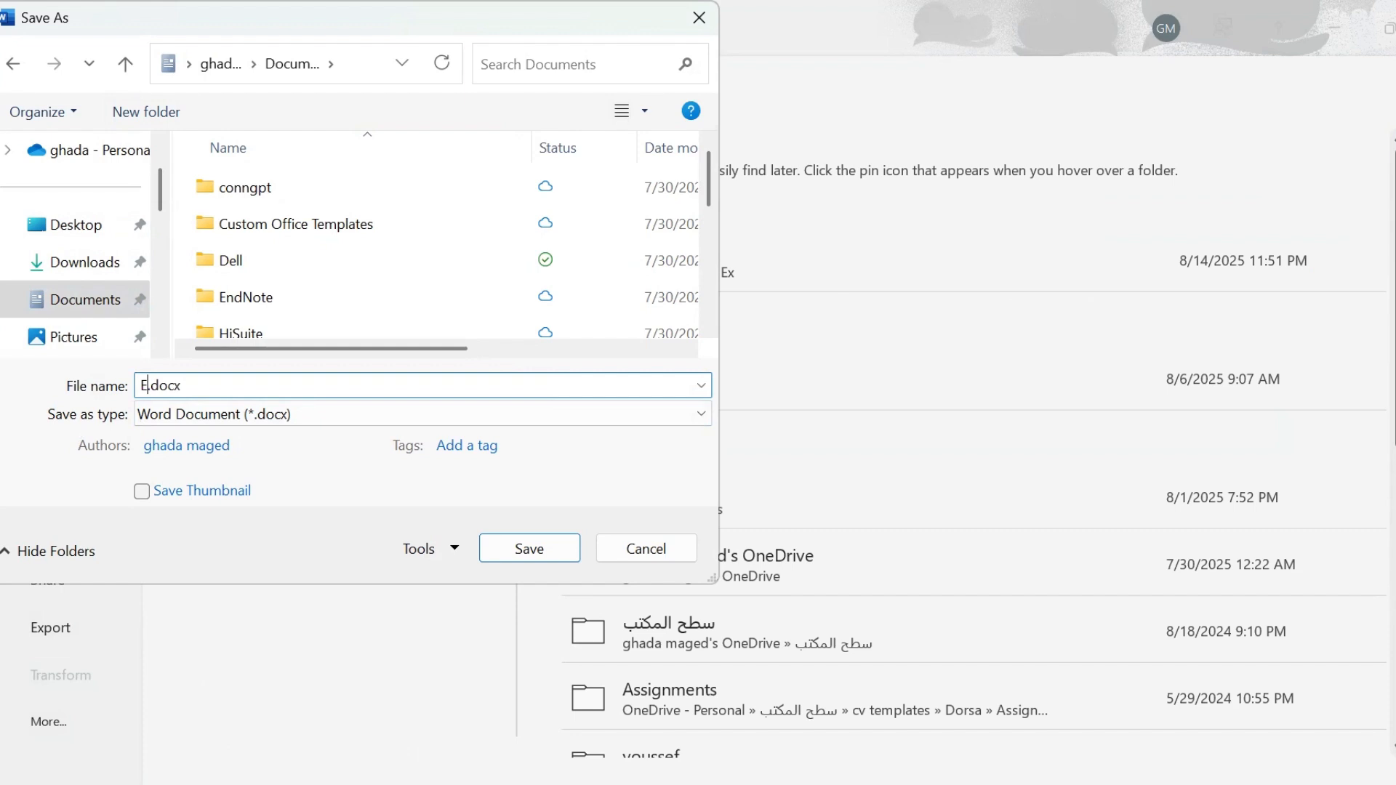
text(X1)
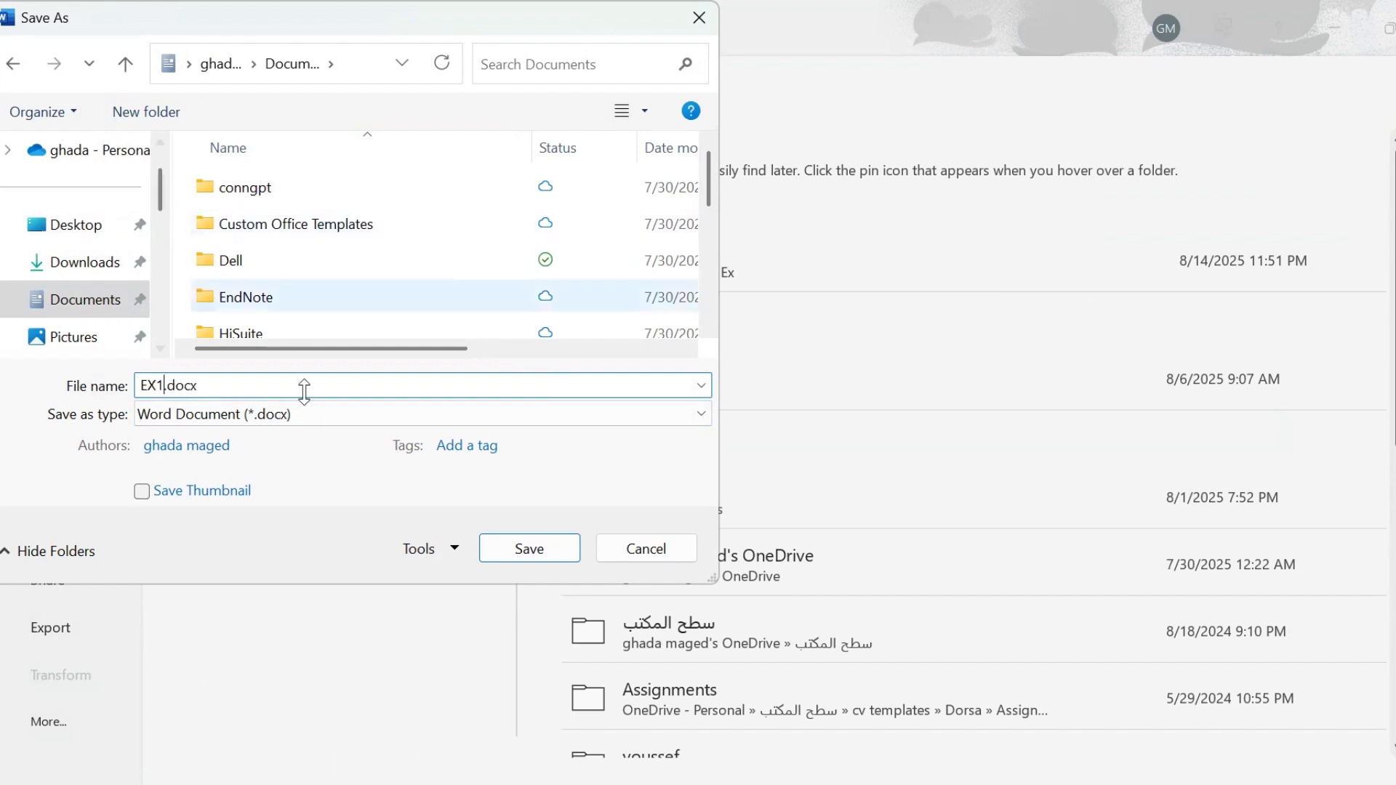
click(509, 547)
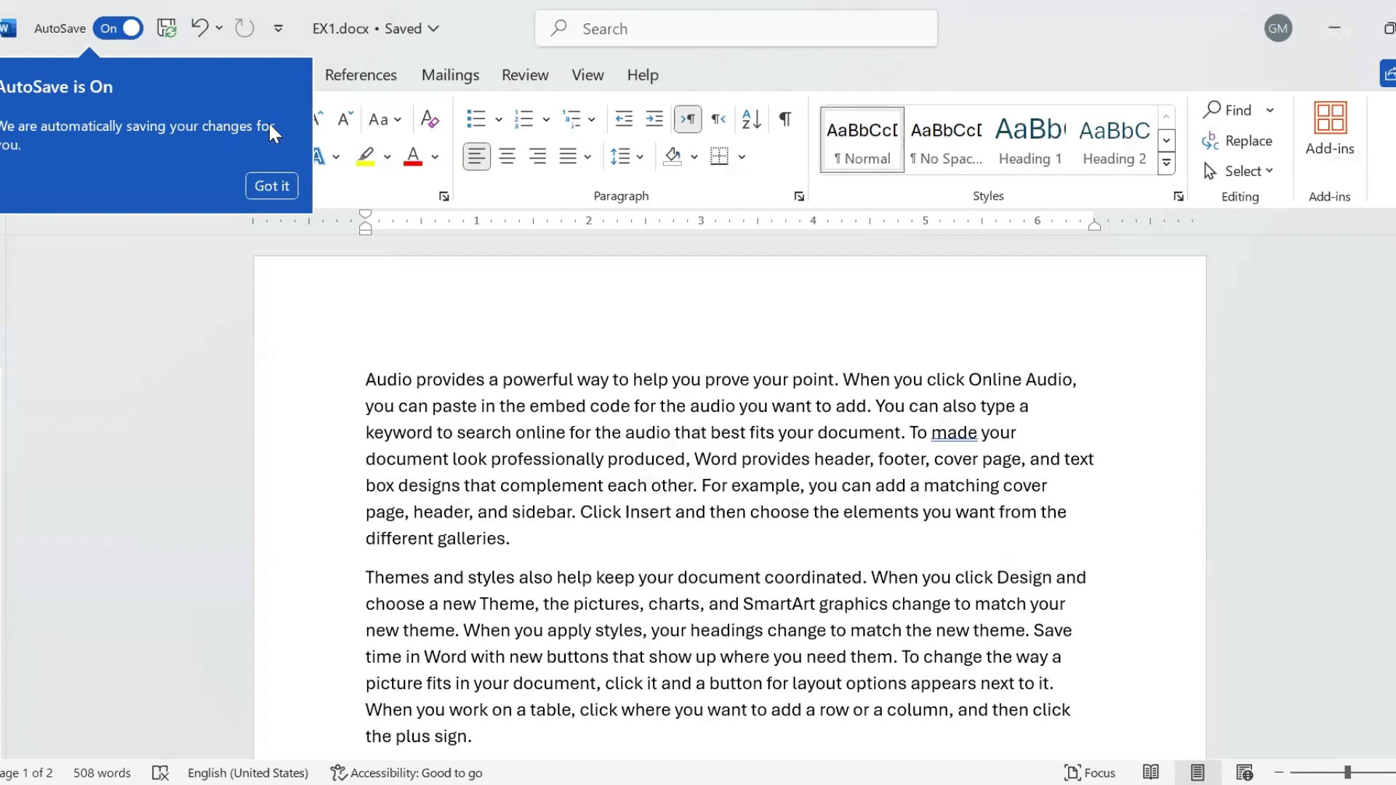
click(215, 226)
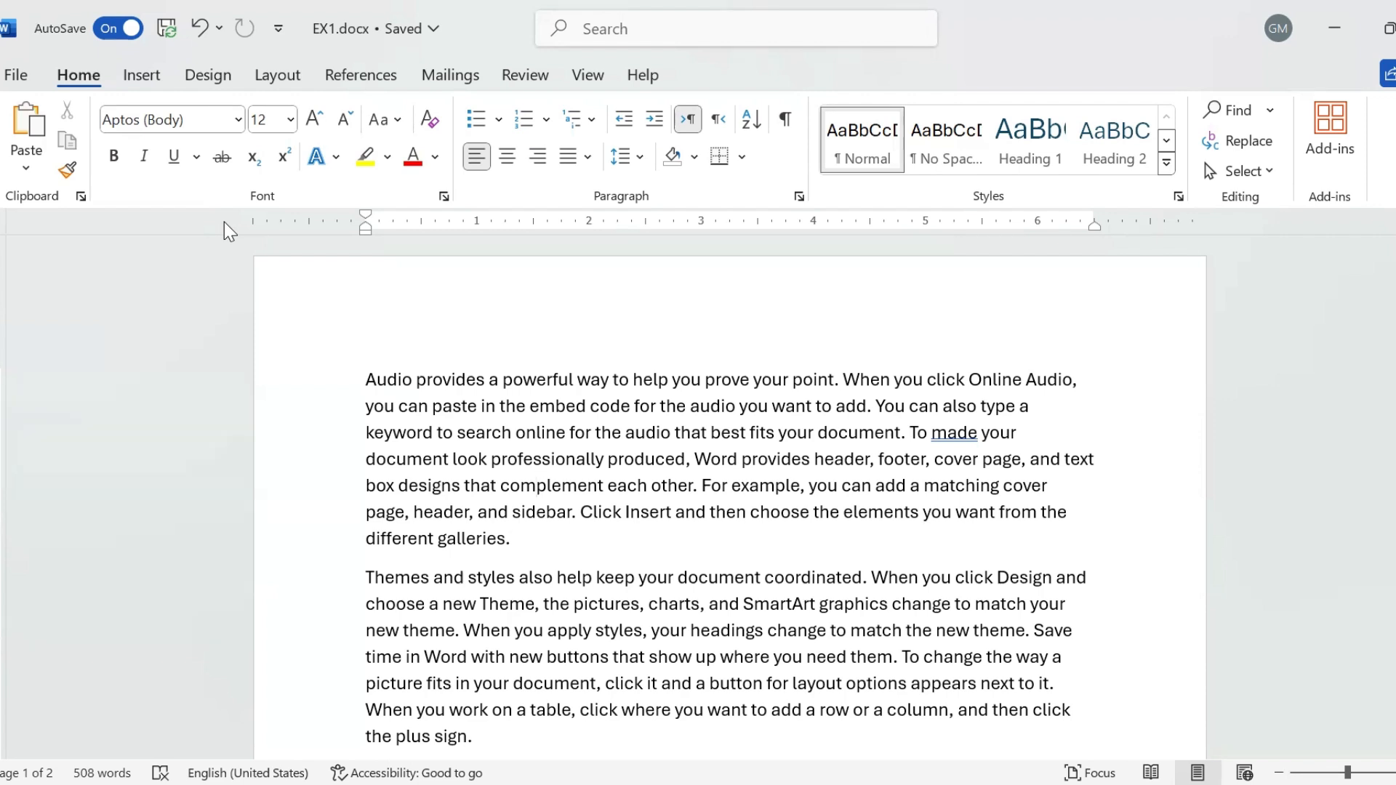
- Save a copy of the document to the Desktop, renaming it from EX1 to EX2.docx
click(16, 75)
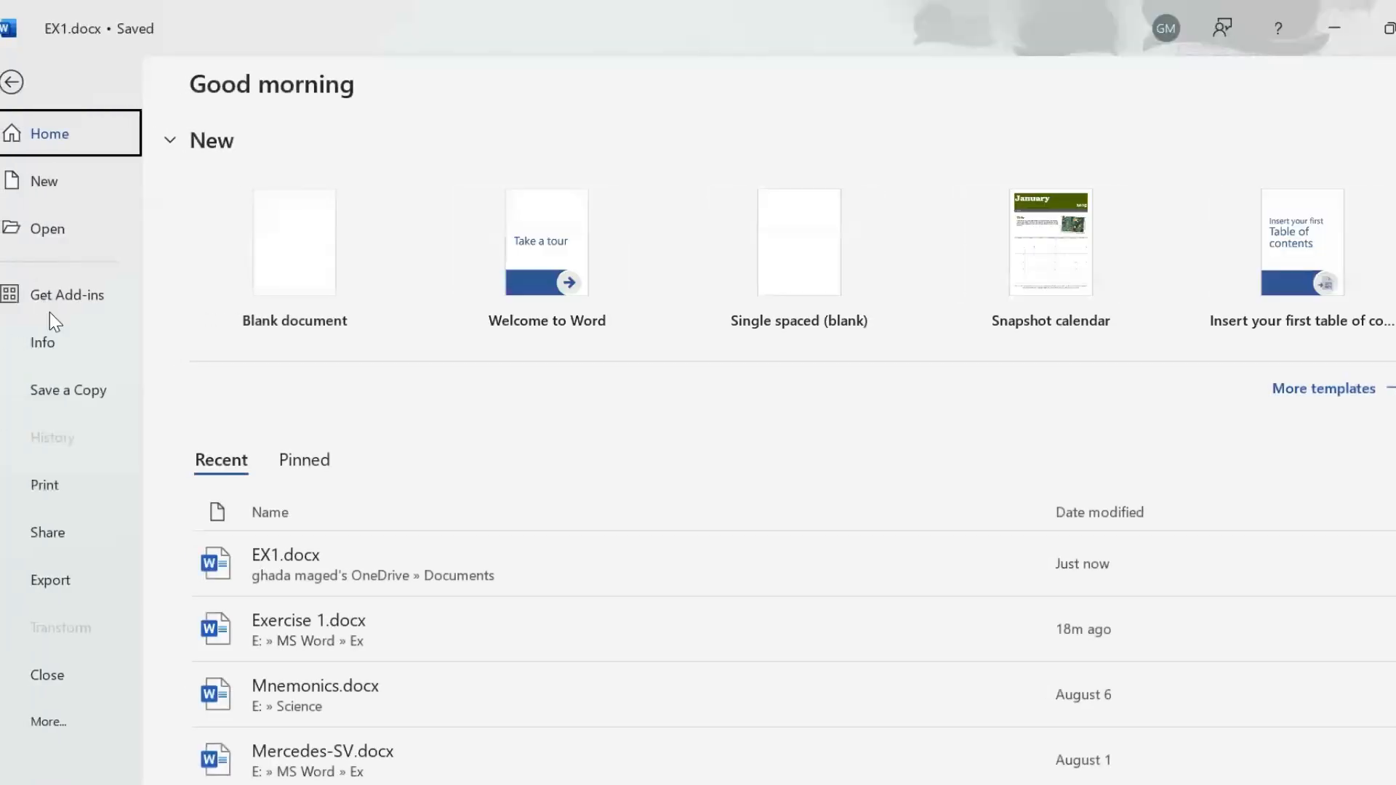
click(71, 391)
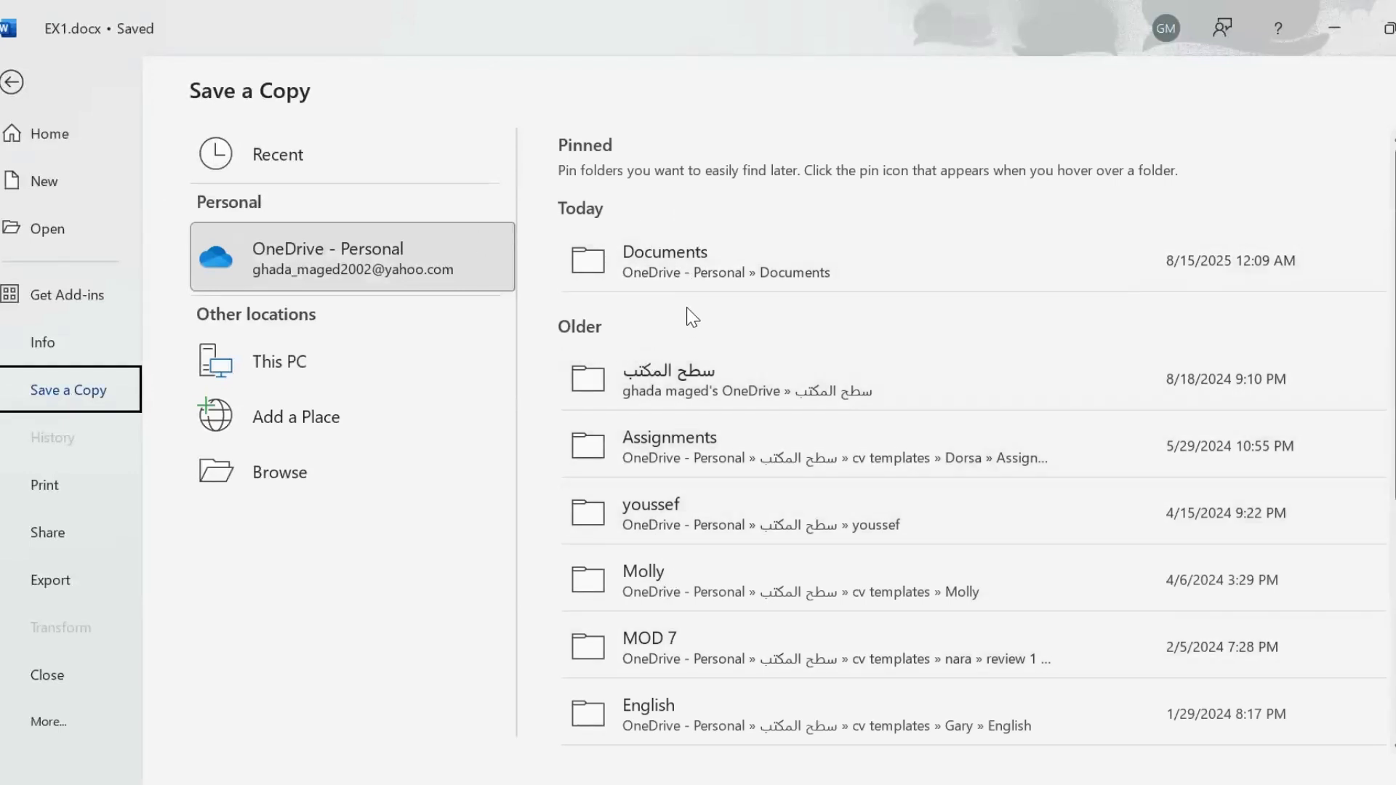
click(298, 475)
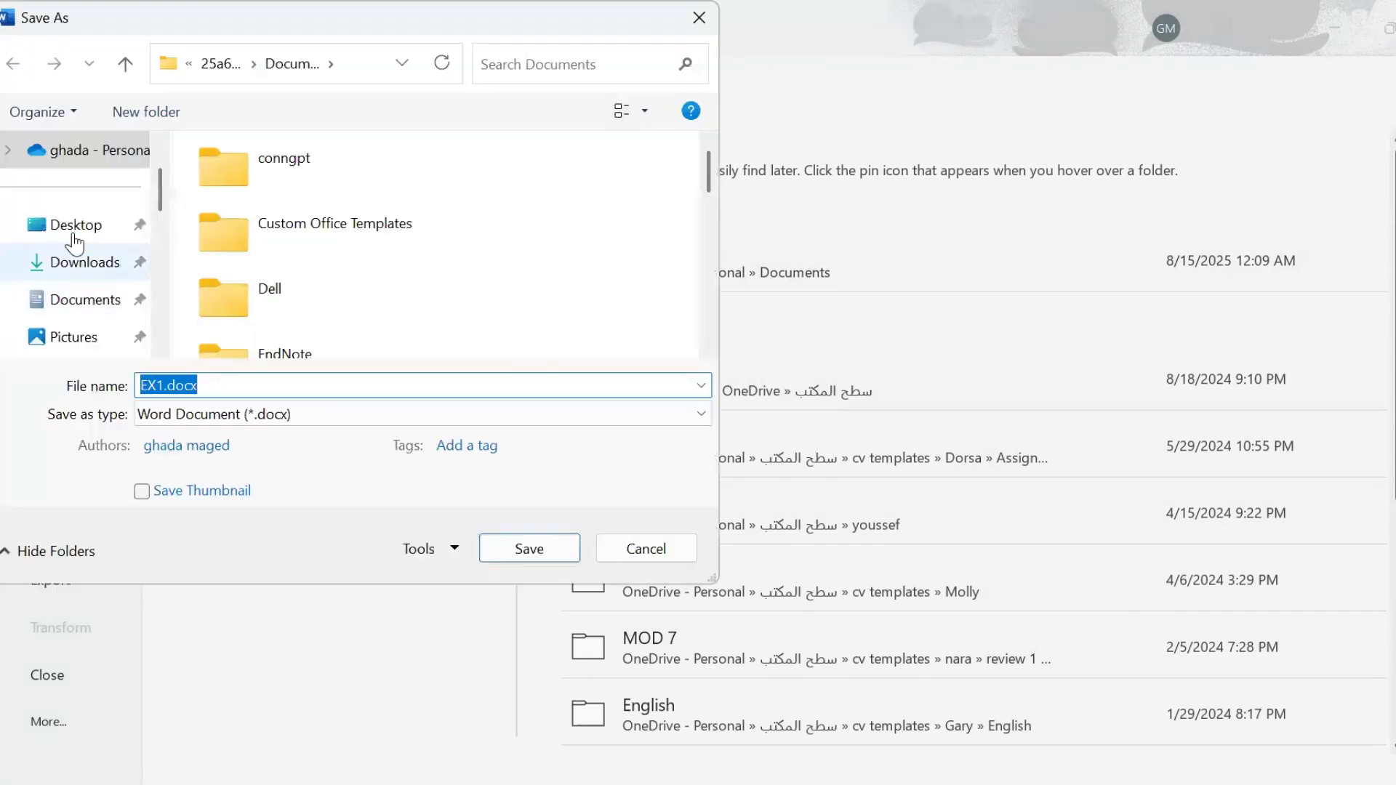
click(81, 228)
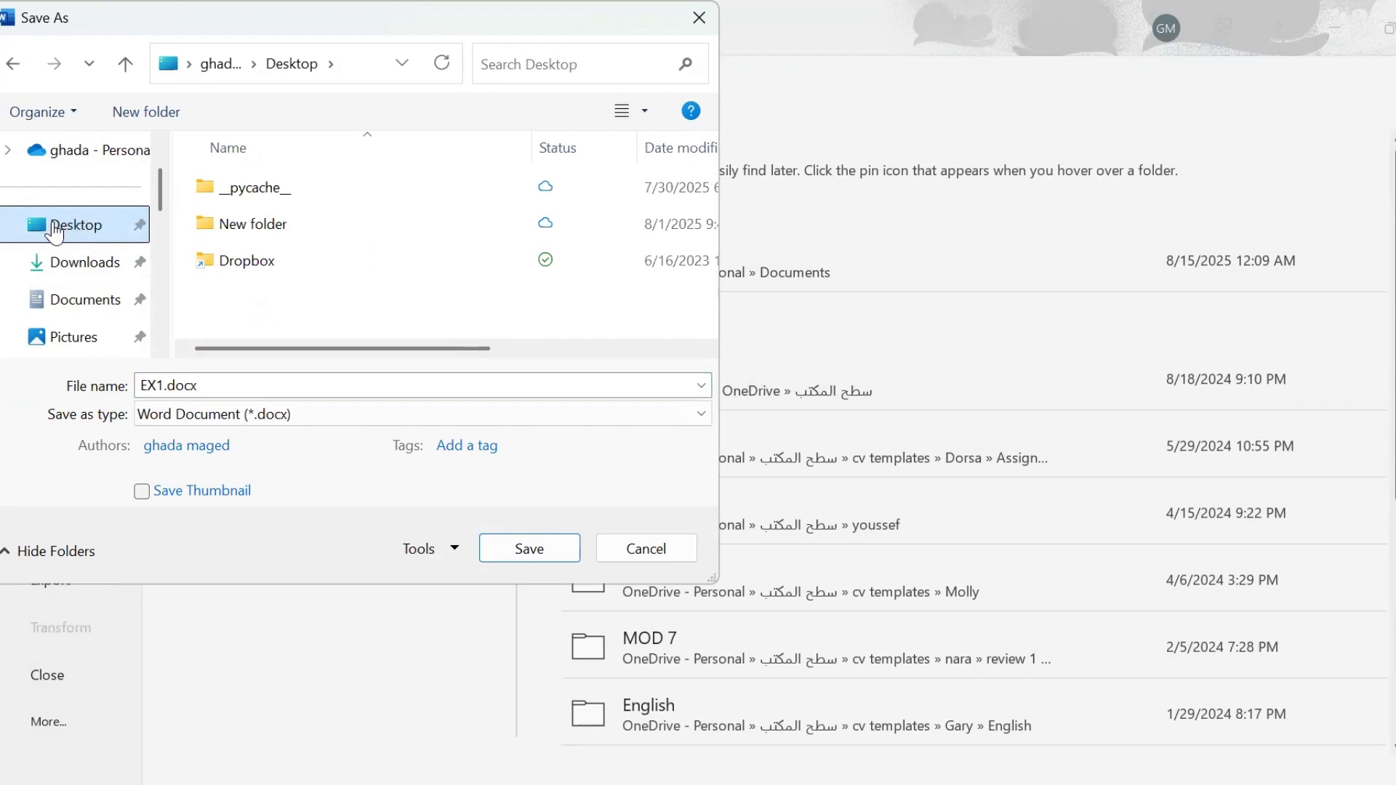
click(160, 384)
click(163, 384)
key(BackSpace)
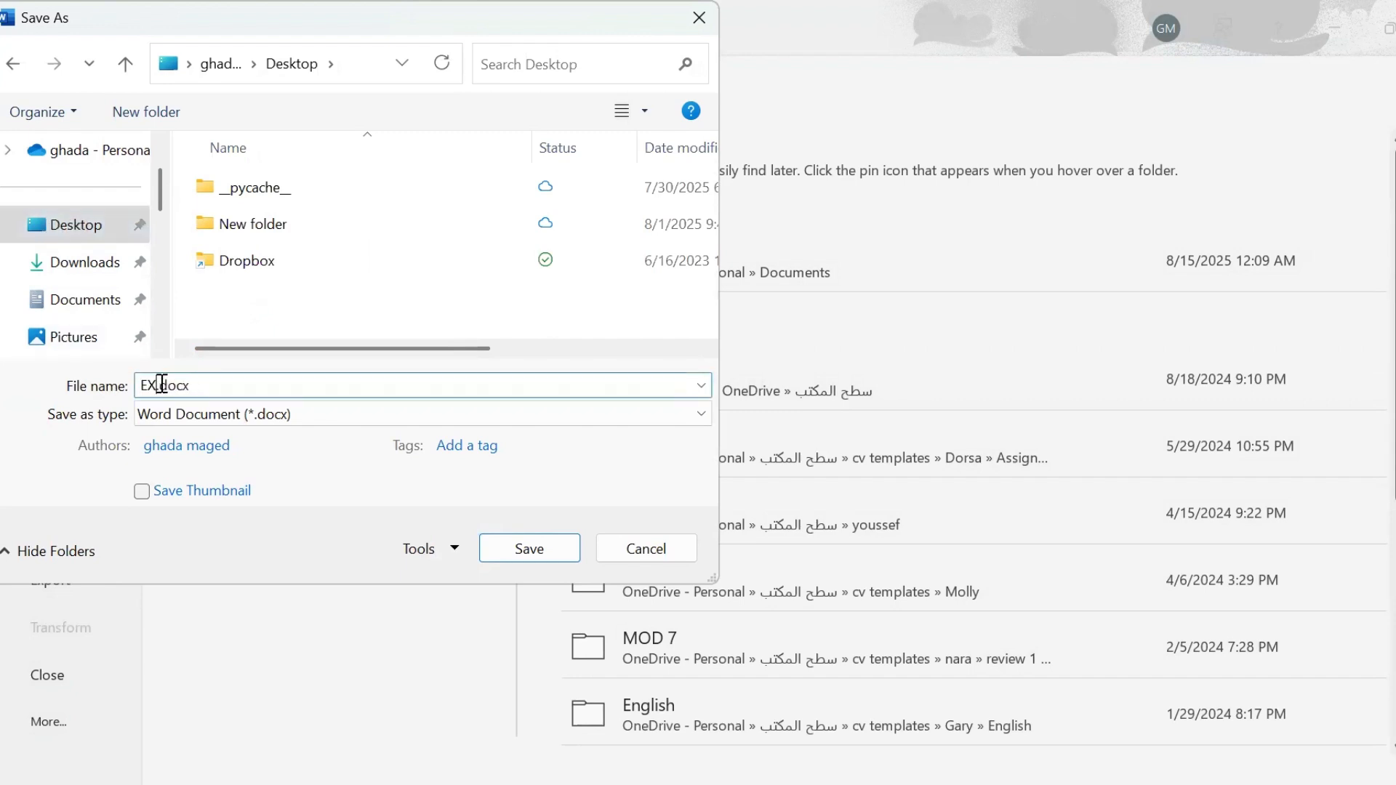
text(2)
click(530, 554)
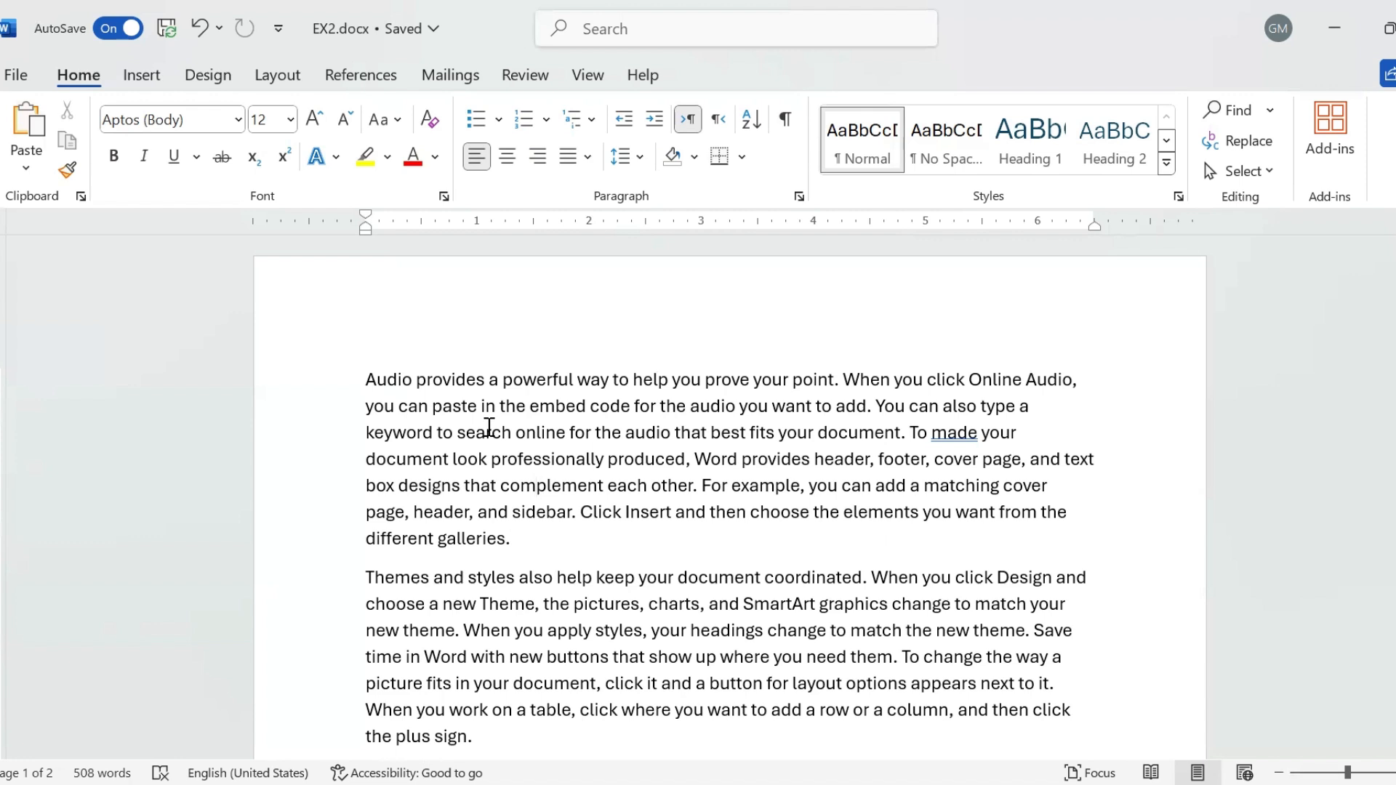
- Format 'Audio provides a powerful way to help' in red, 14 pt and bold
drag(400, 379, 655, 382)
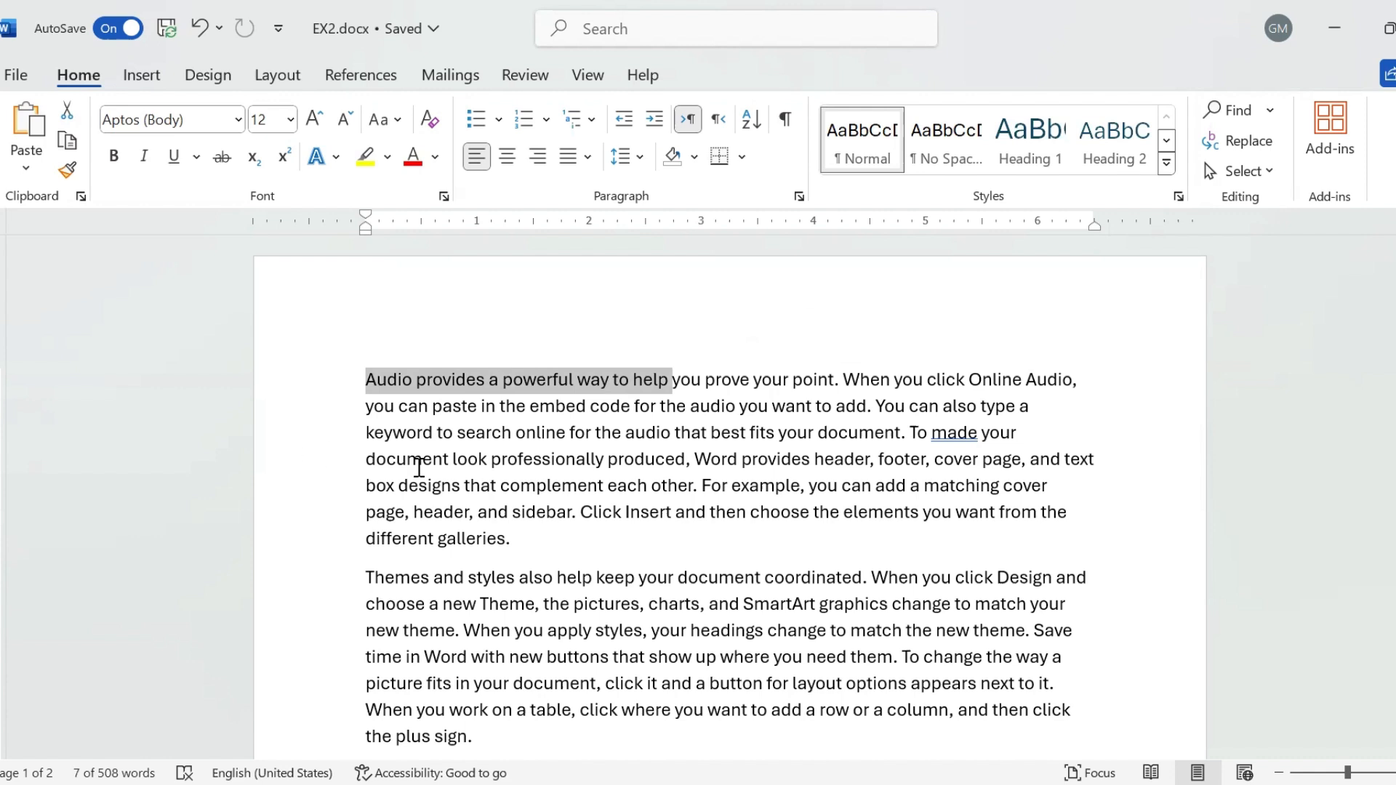
click(414, 156)
click(317, 120)
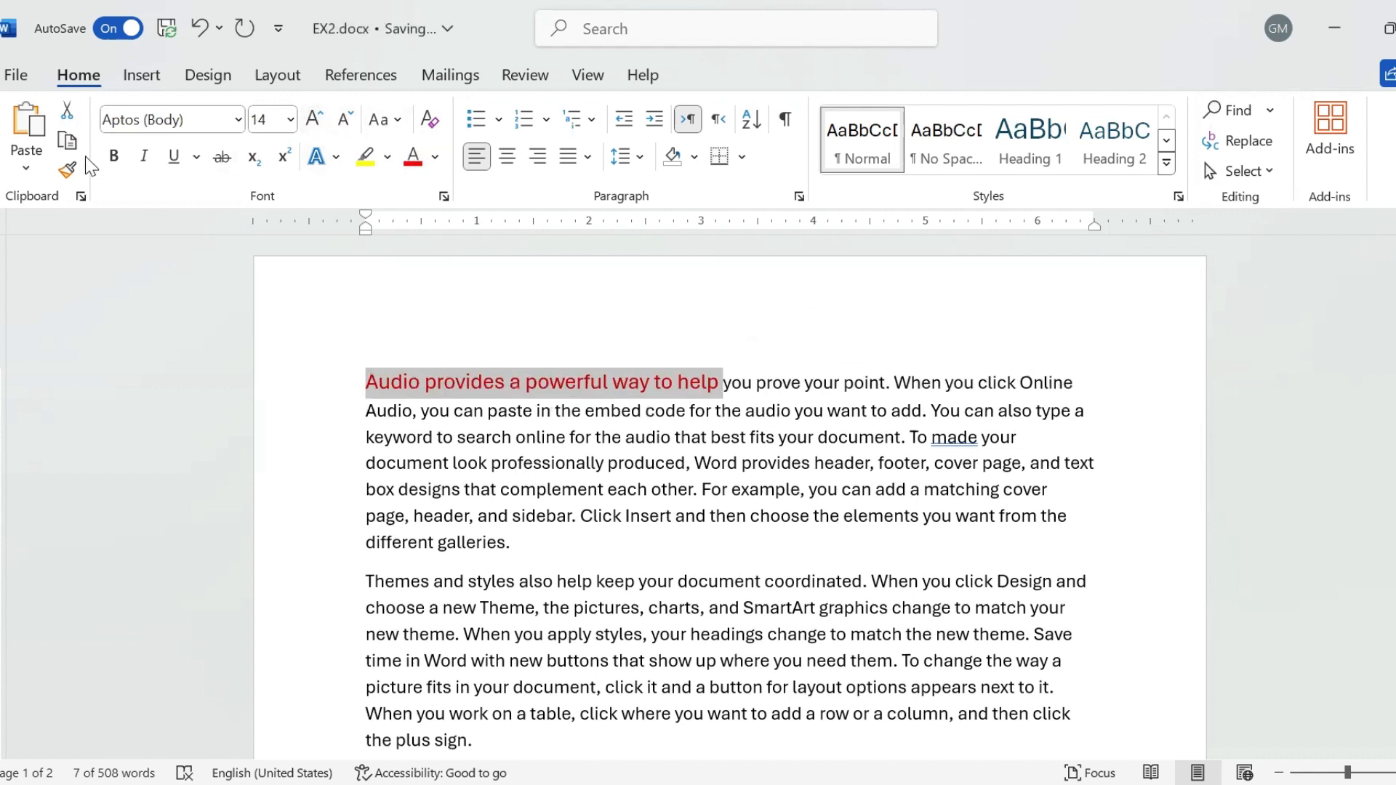
click(118, 163)
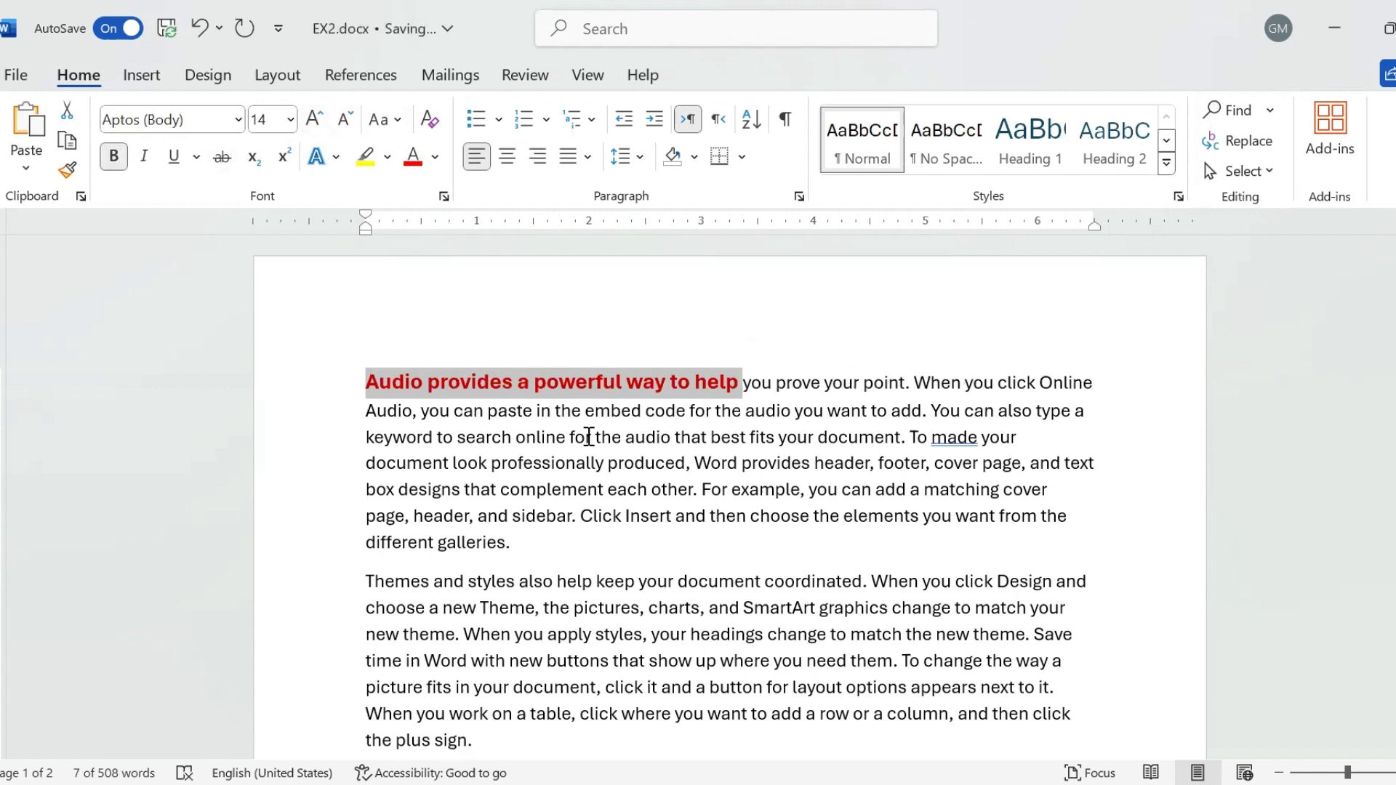
click(549, 492)
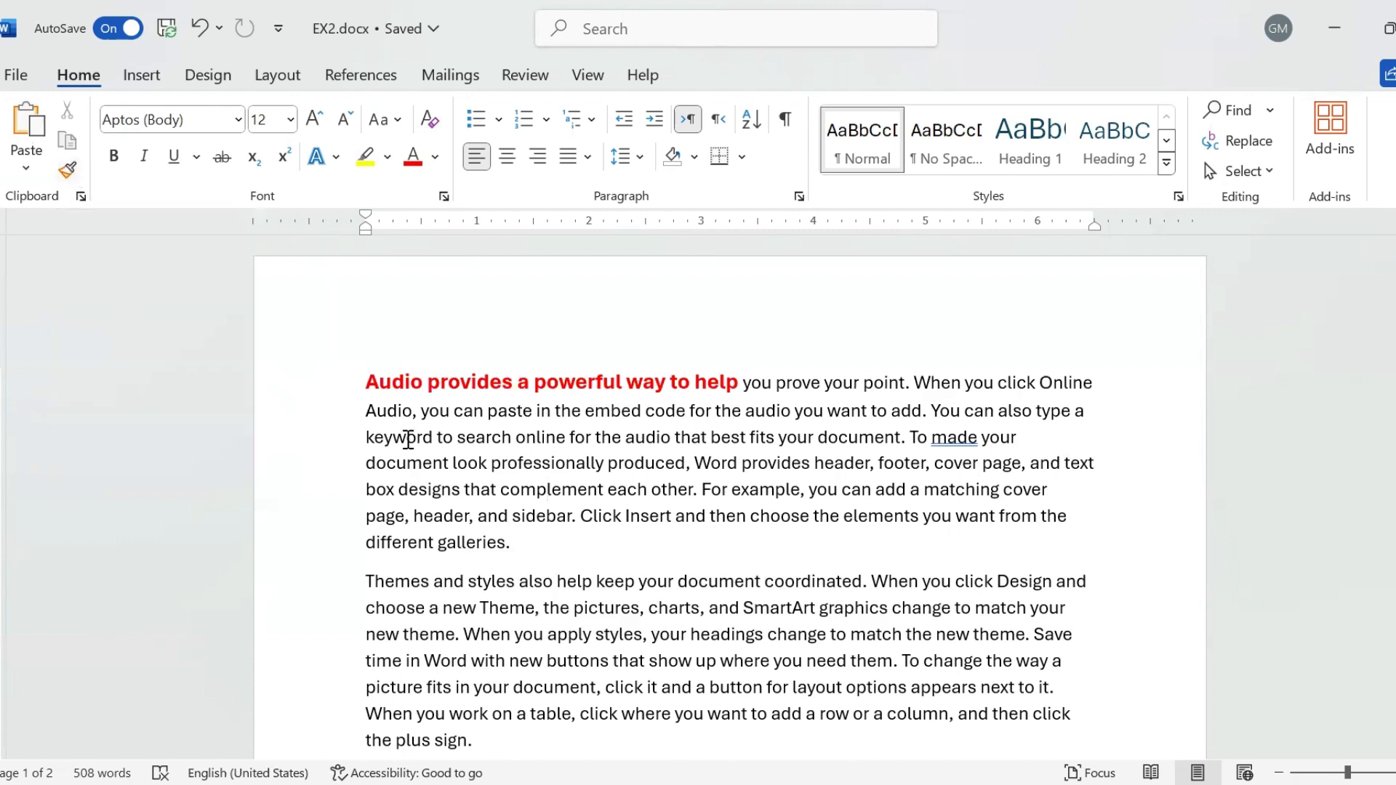
- Format Painter the bold red style onto the second paragraph's text through 'When you apply styles'
click(440, 382)
drag(362, 380, 730, 384)
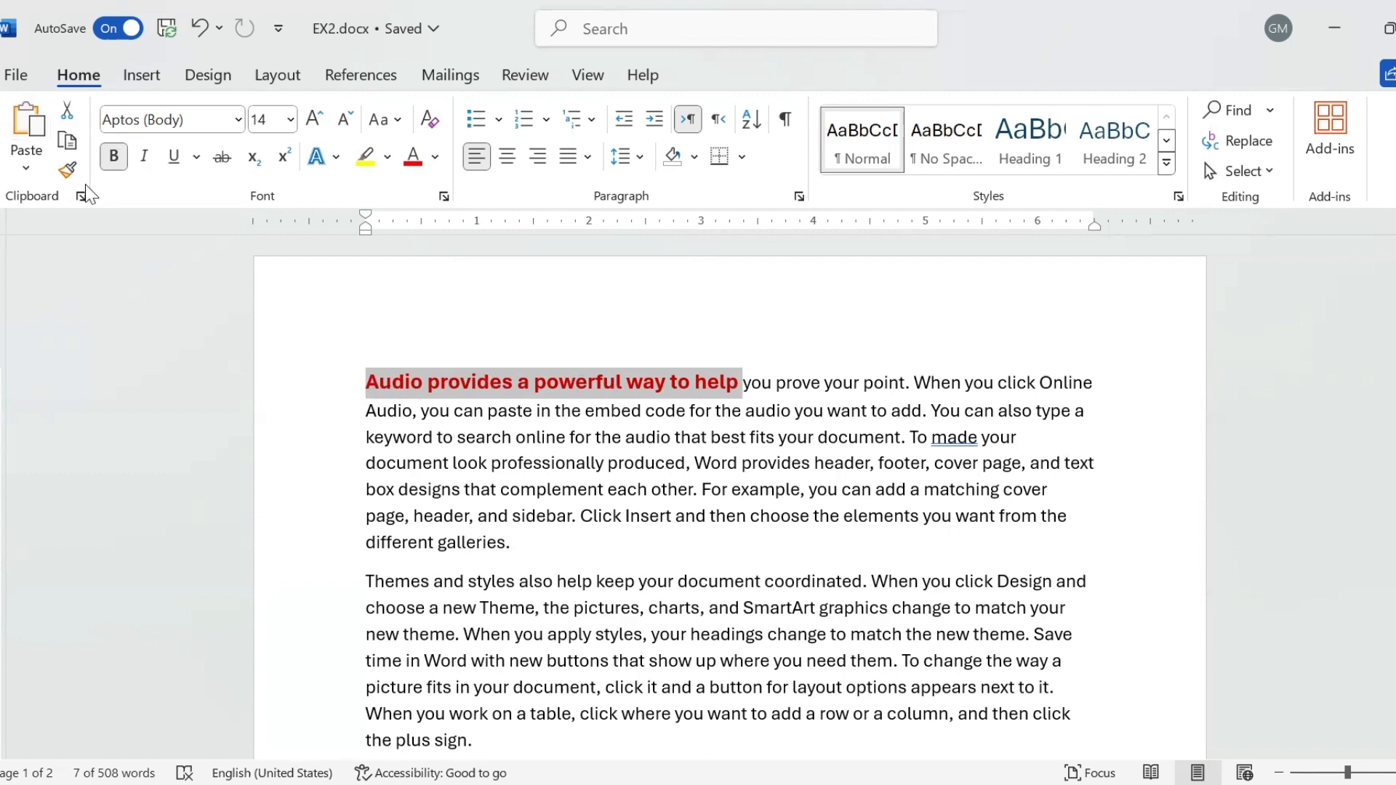
click(68, 171)
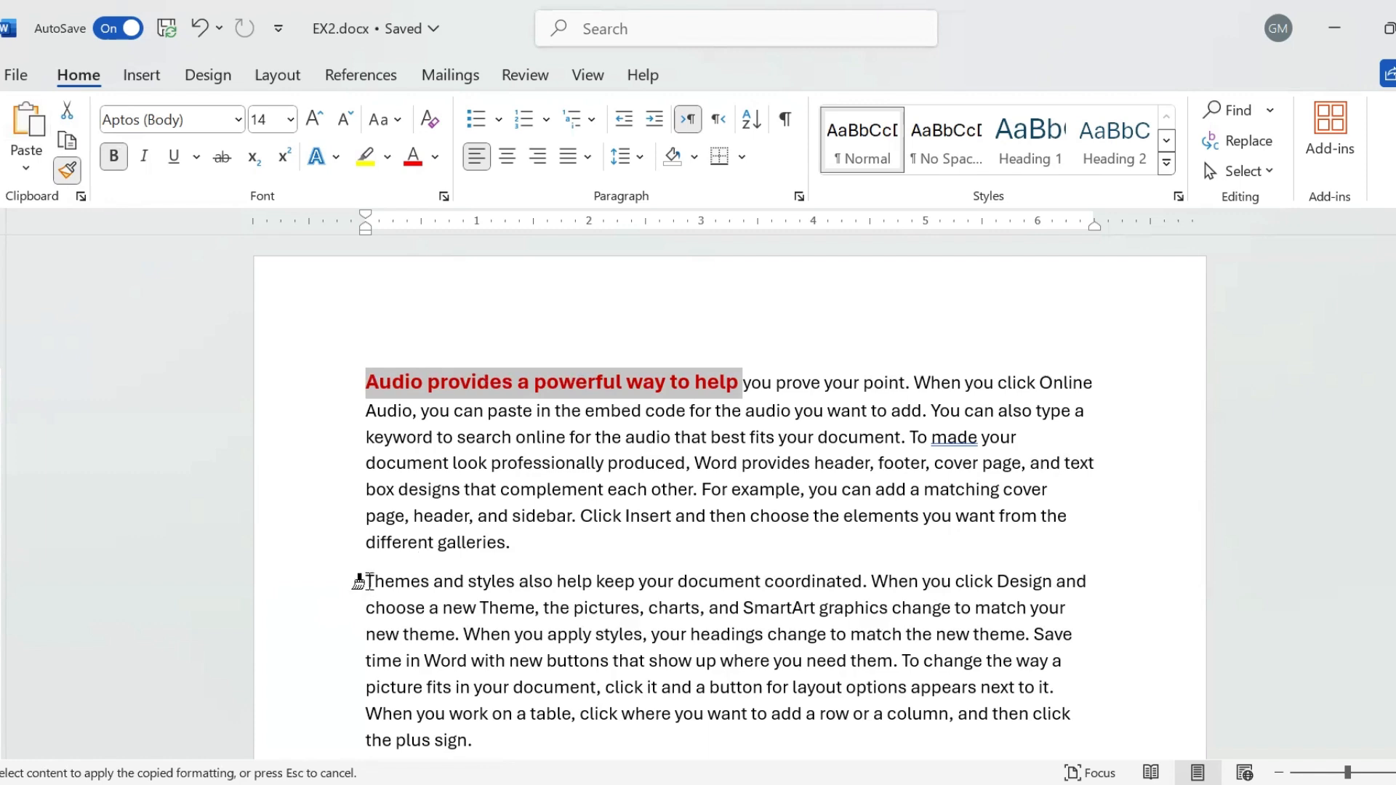
mouse_move(361, 582)
mouse_down()
mouse_move(538, 590)
mouse_move(643, 631)
mouse_up()
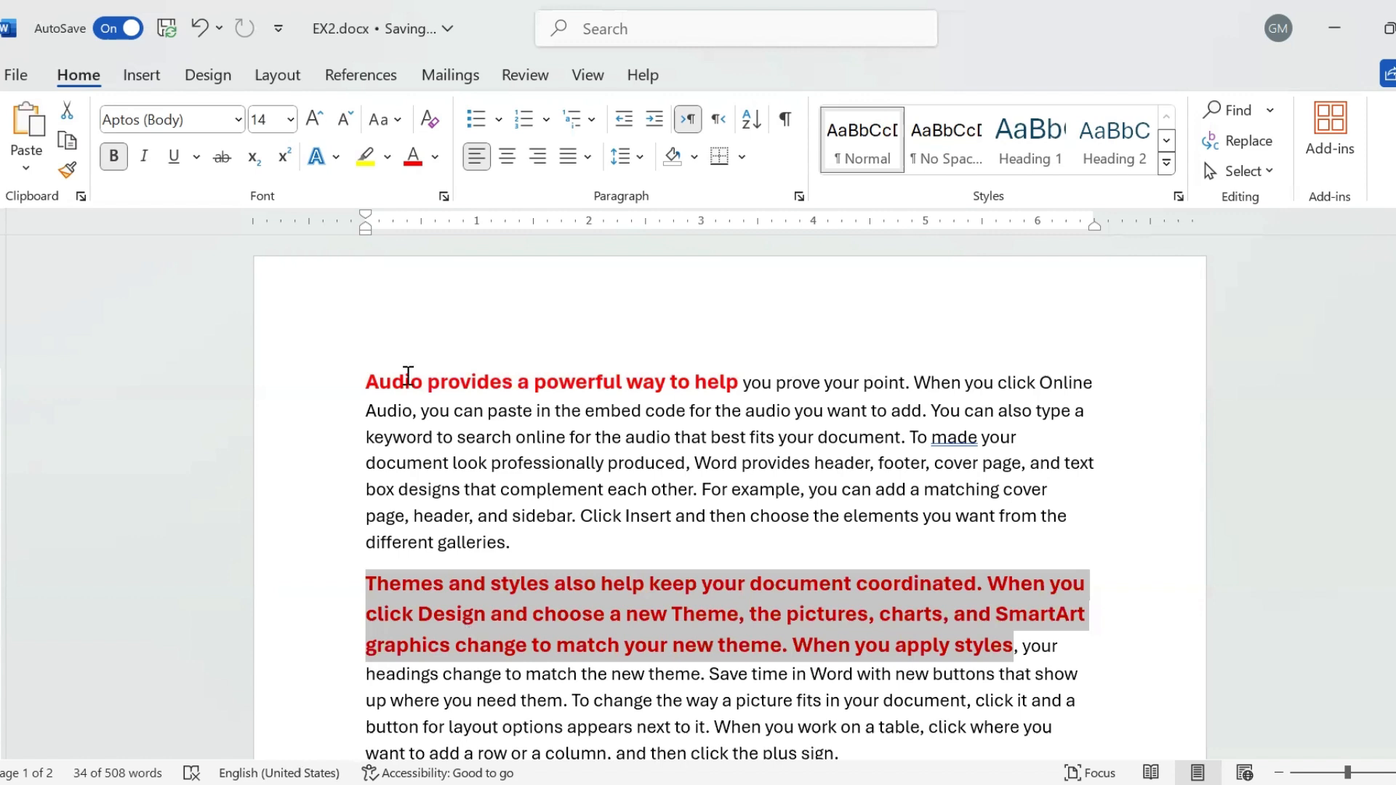
click(367, 380)
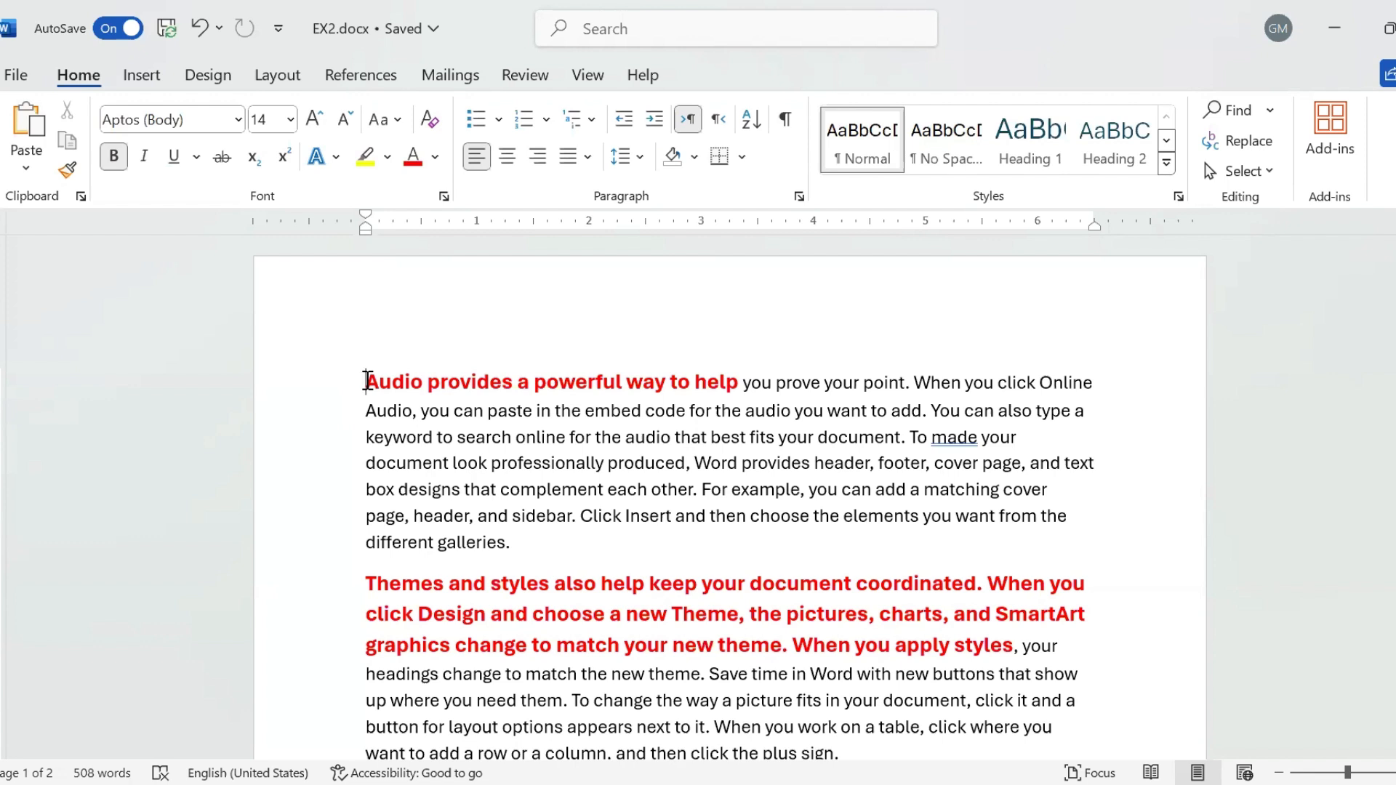
- Pick up the word 'Audio' as source with Format Painter locked on for repeated use
drag(368, 381, 731, 372)
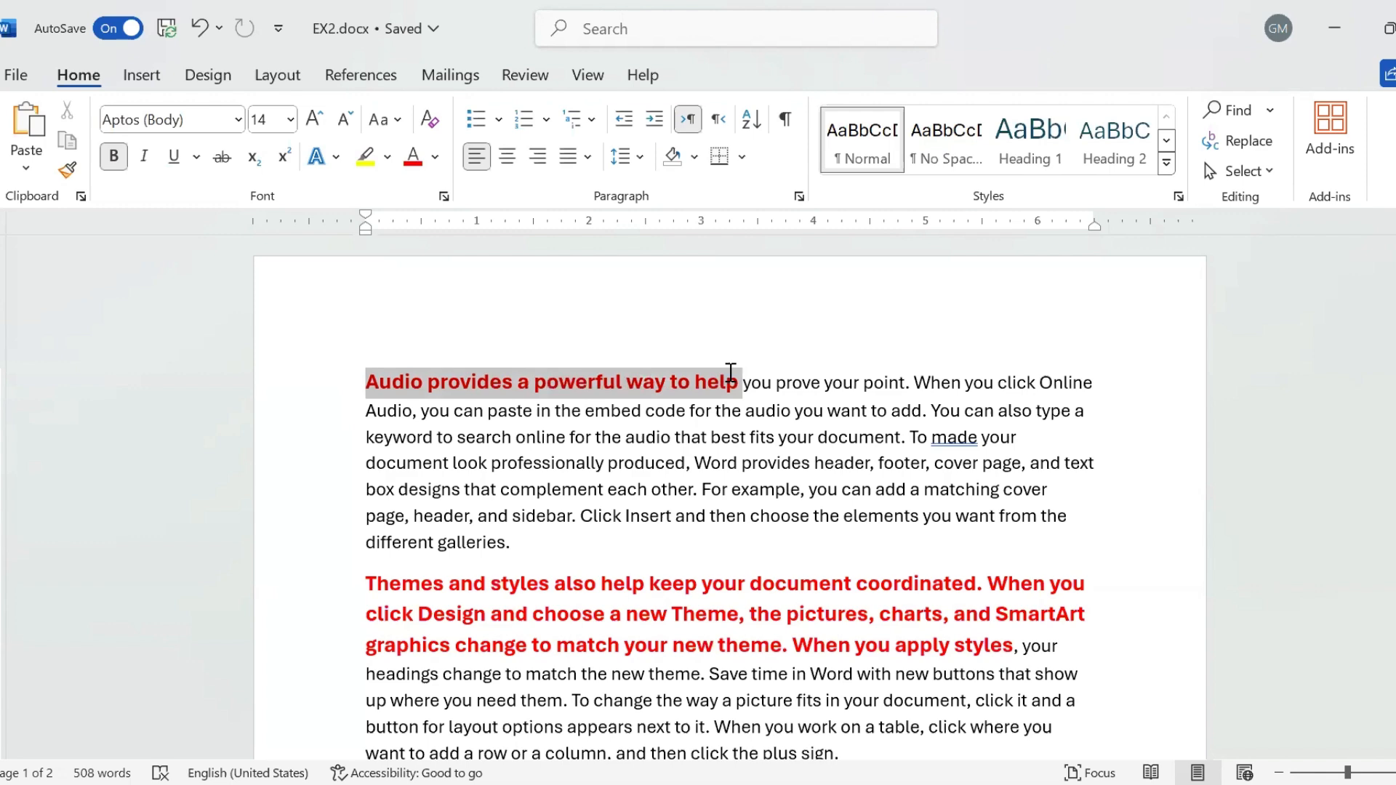
double_click(402, 364)
triple_click(397, 376)
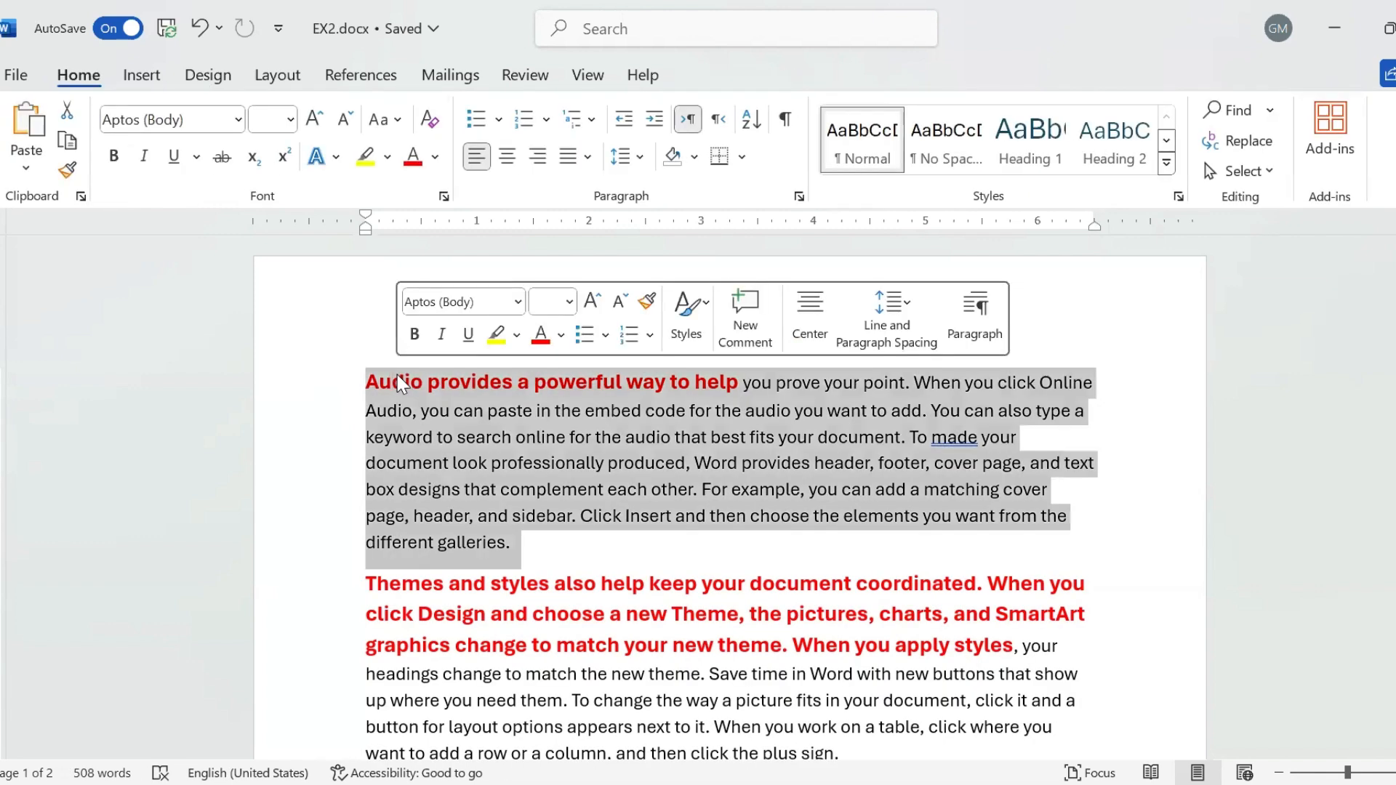
double_click(397, 375)
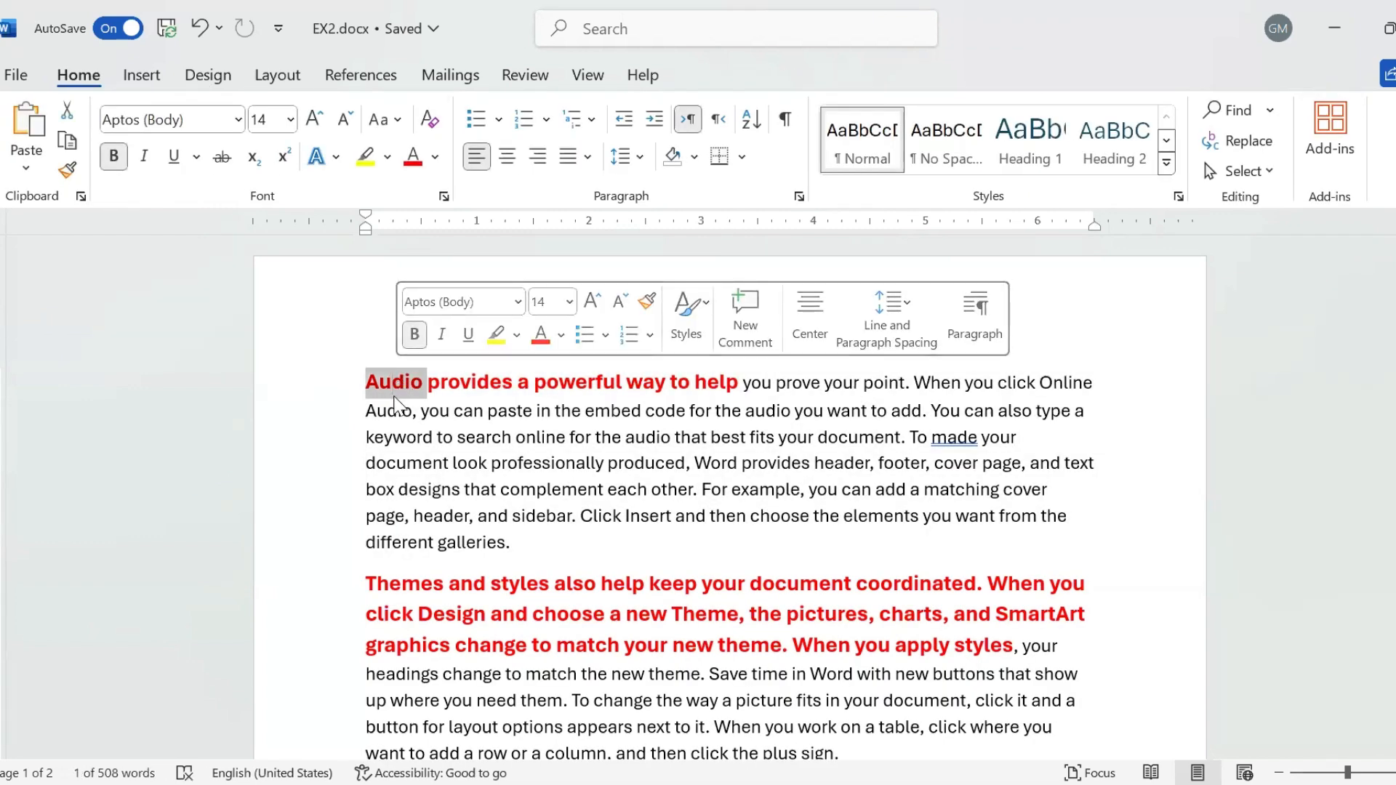
click(67, 172)
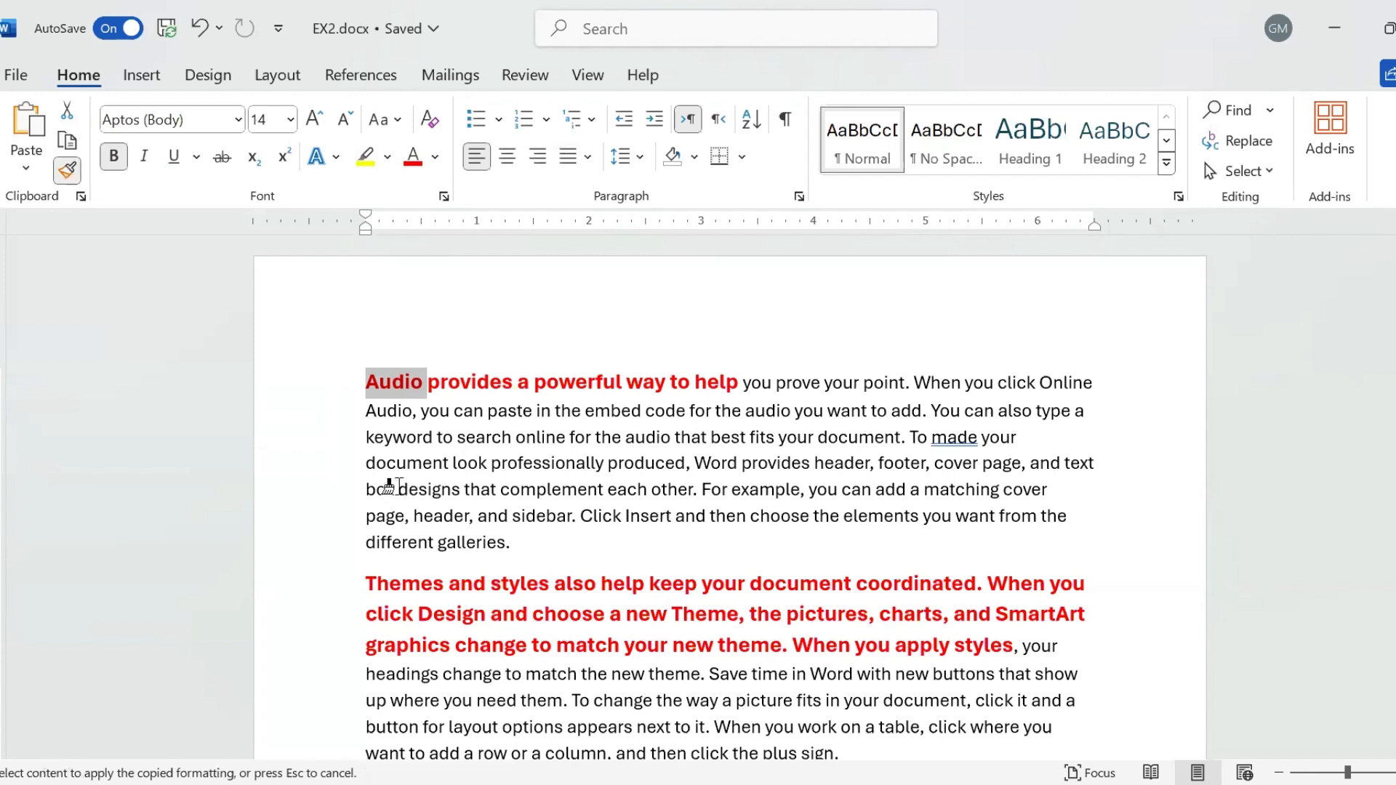
- Paint bold red onto 'designs that complement', 'For example, you can', 'where you left off - even on another' and others
drag(399, 488, 608, 488)
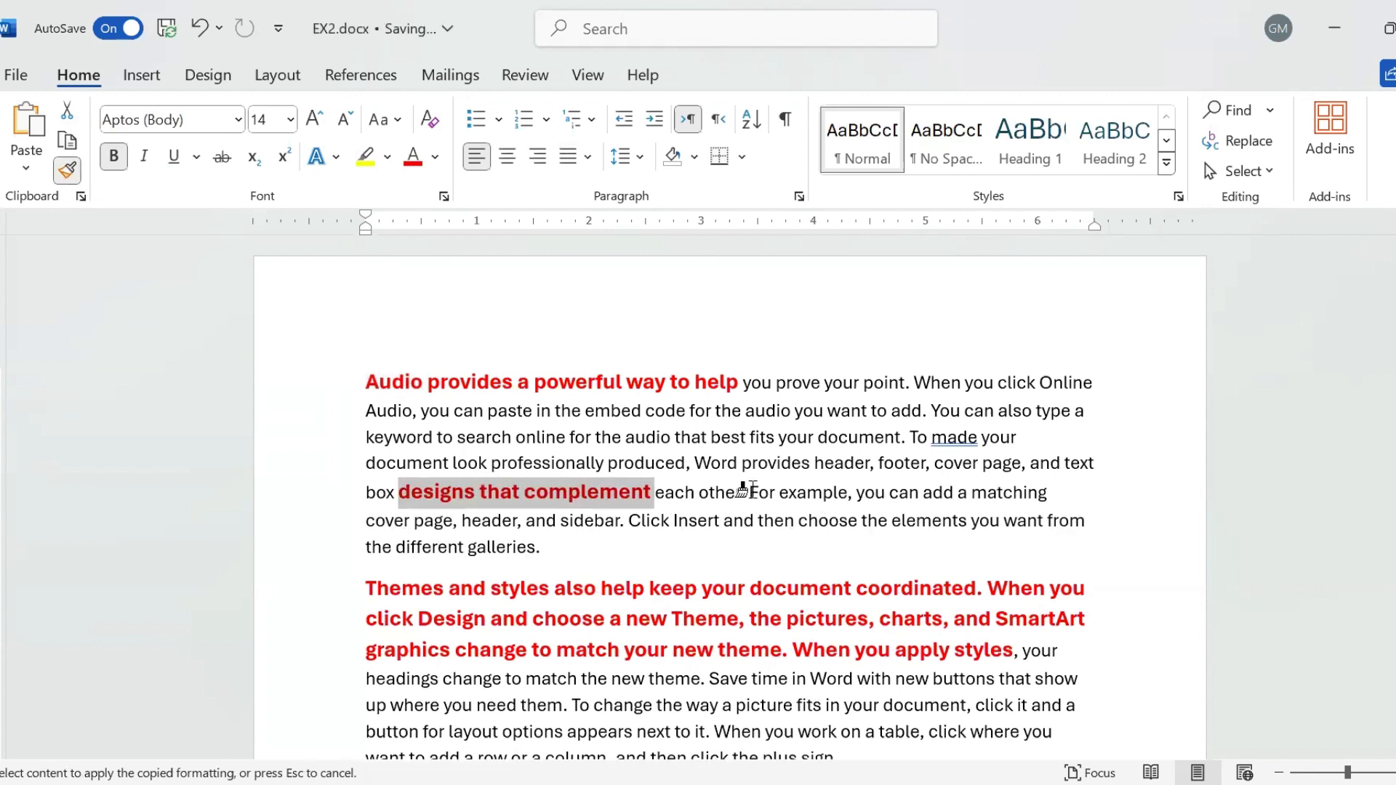
drag(749, 492, 902, 502)
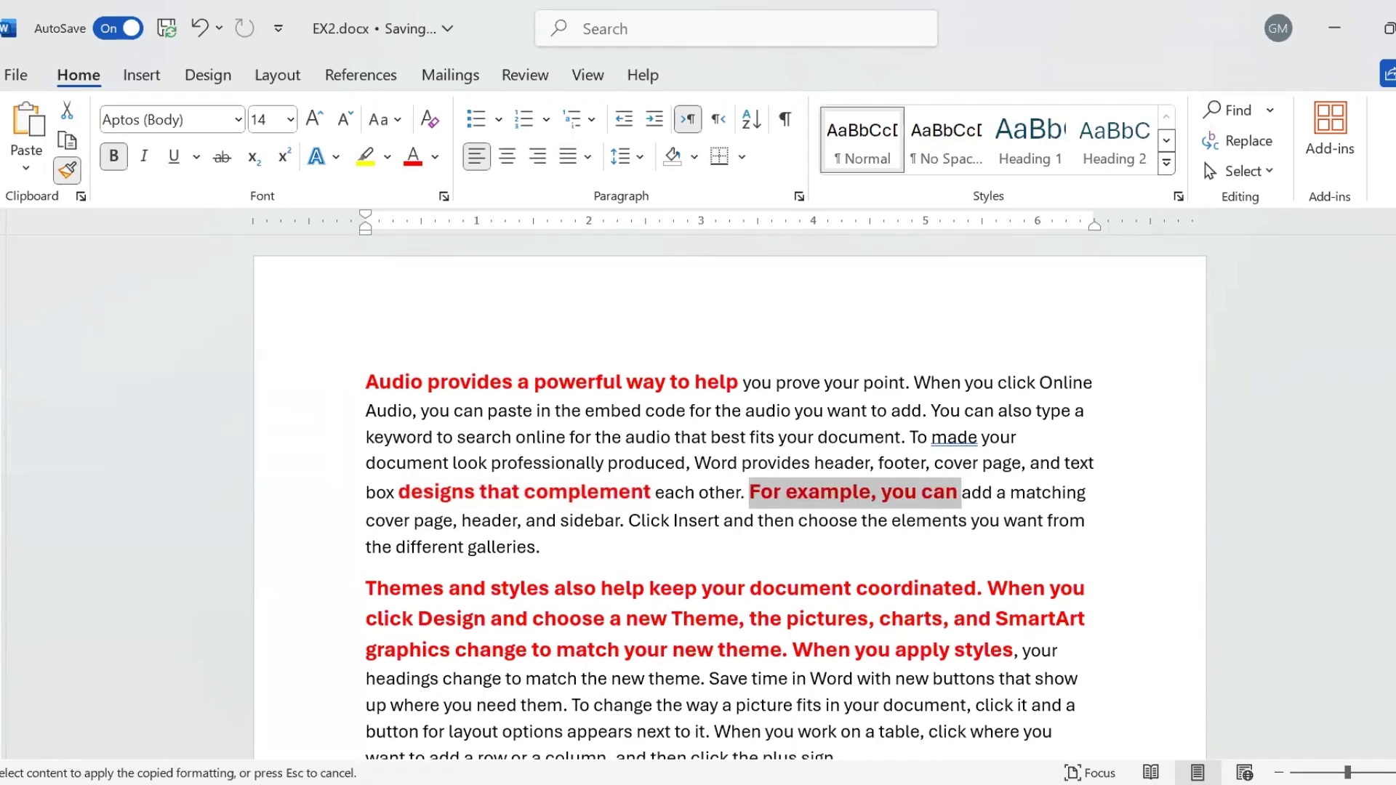
scroll(727, 509, down, 5)
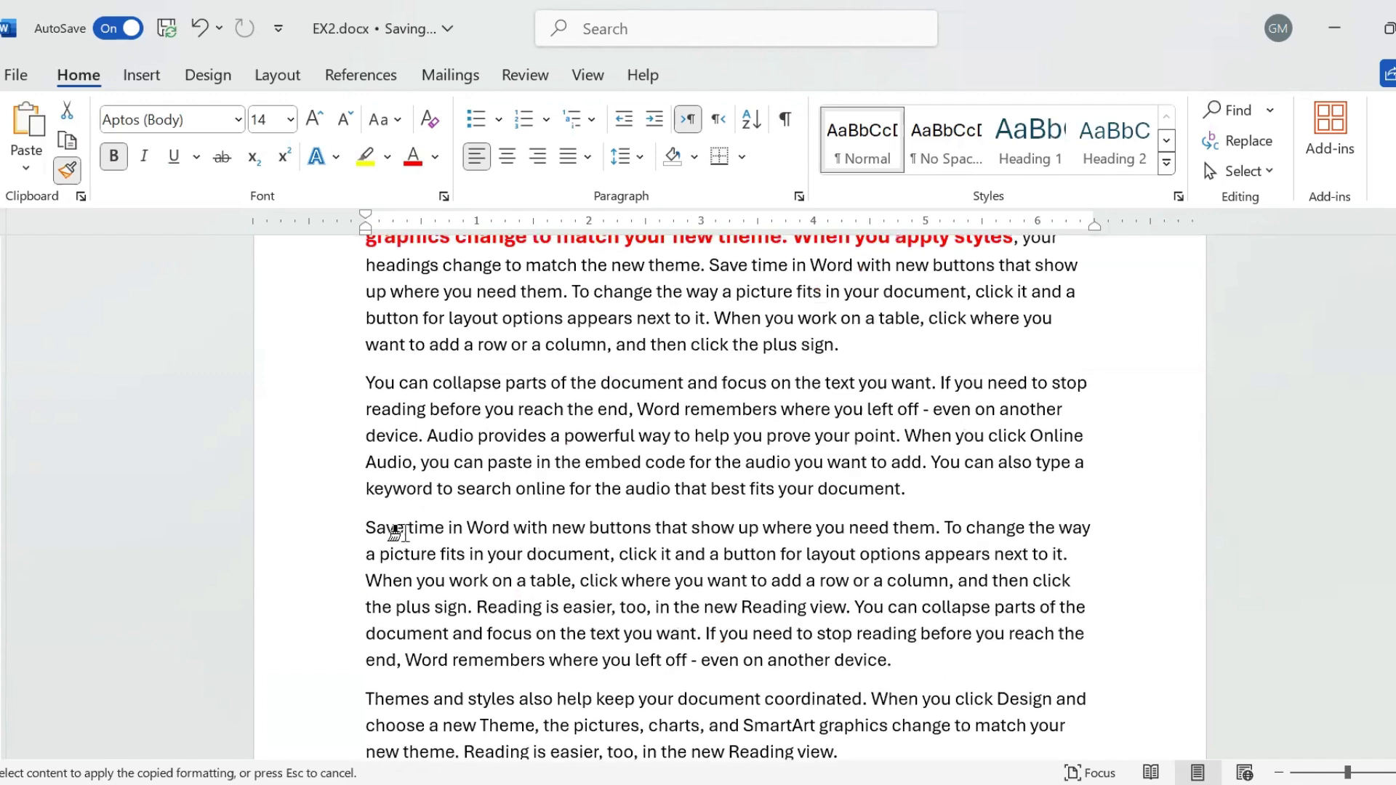
drag(366, 529, 587, 530)
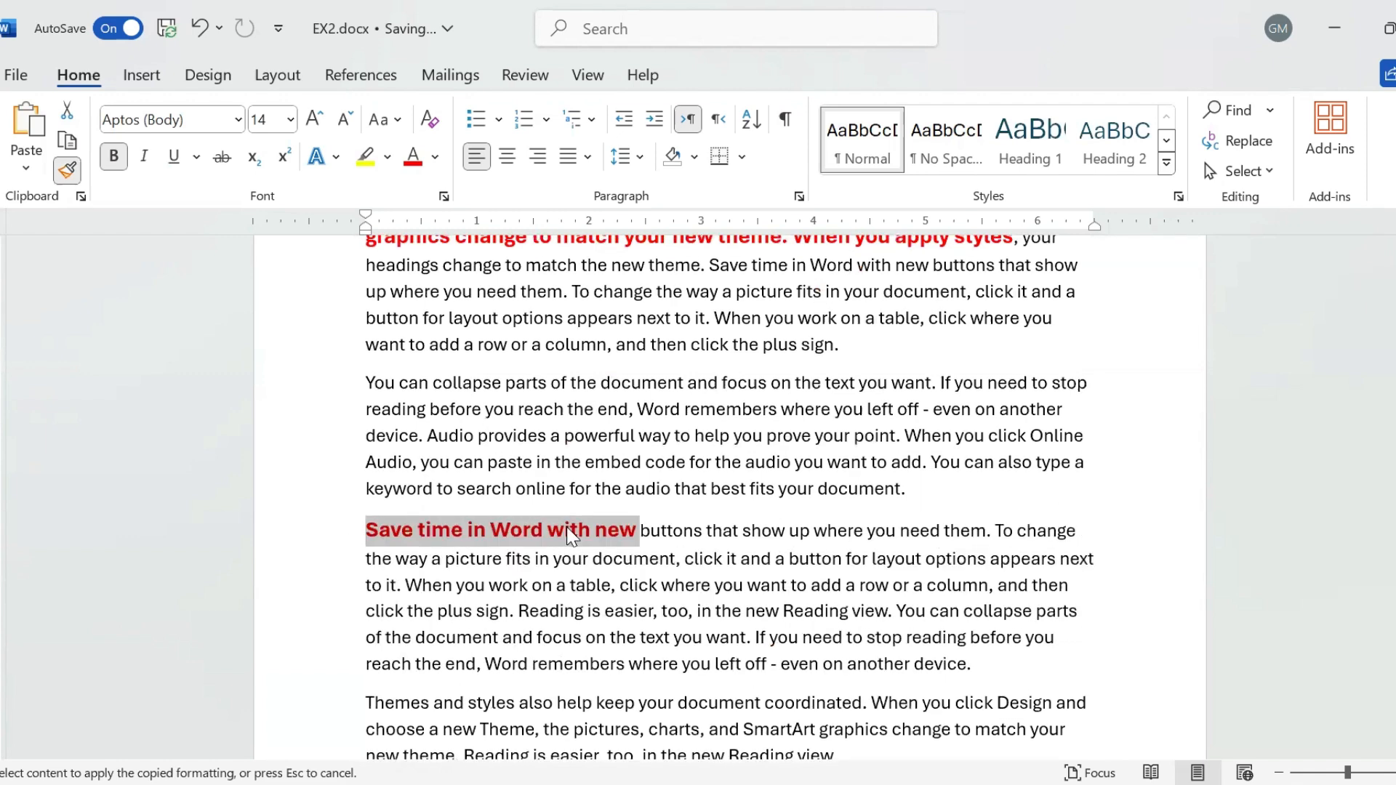
drag(362, 587, 535, 591)
drag(694, 669, 913, 679)
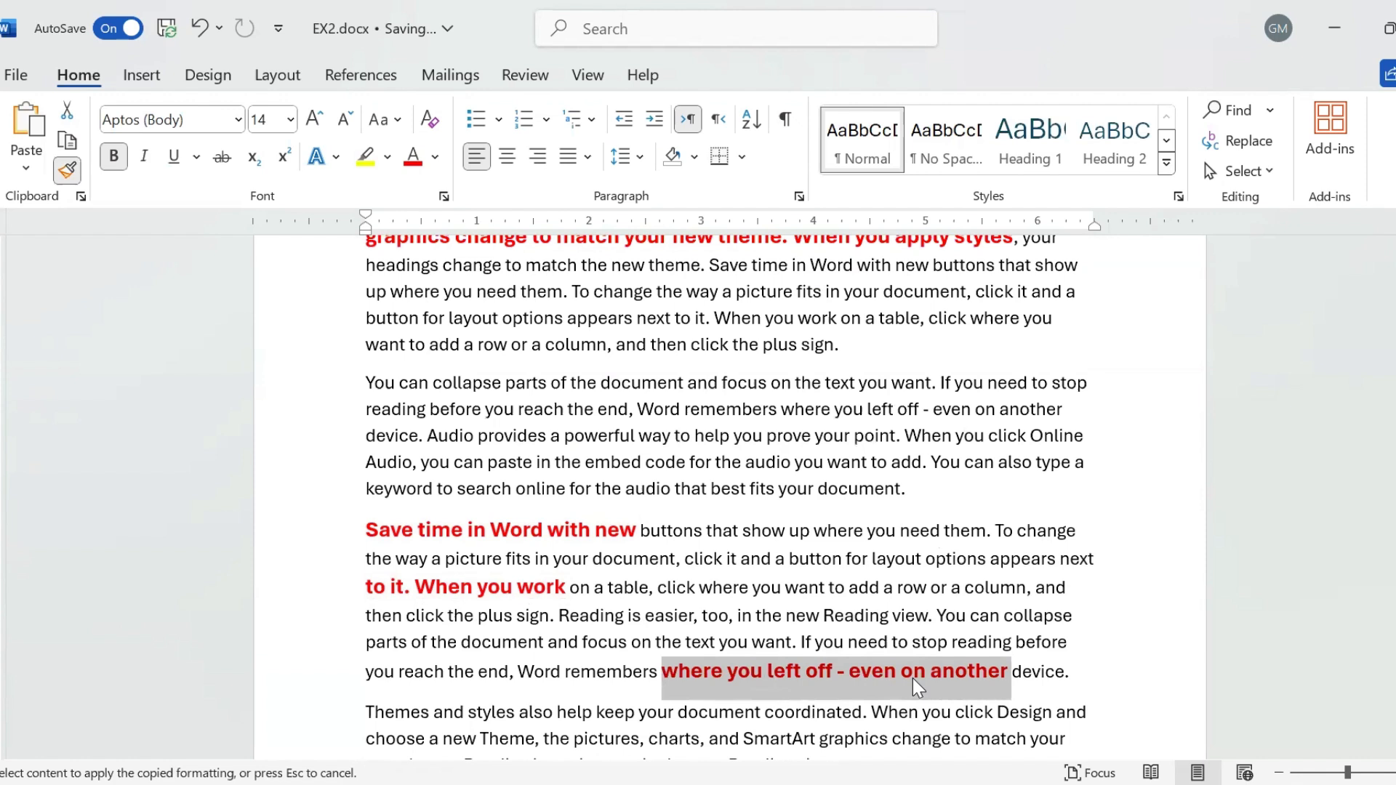
click(69, 172)
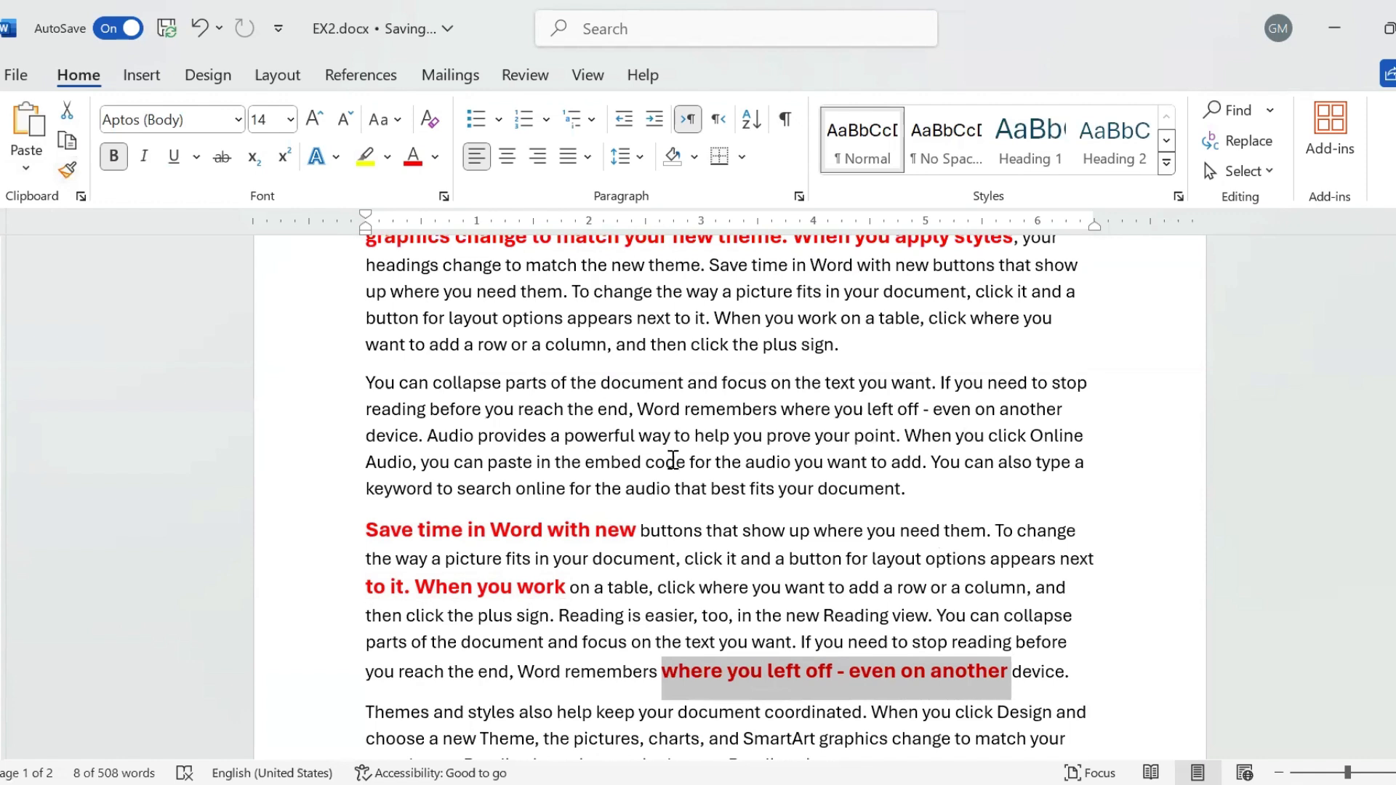